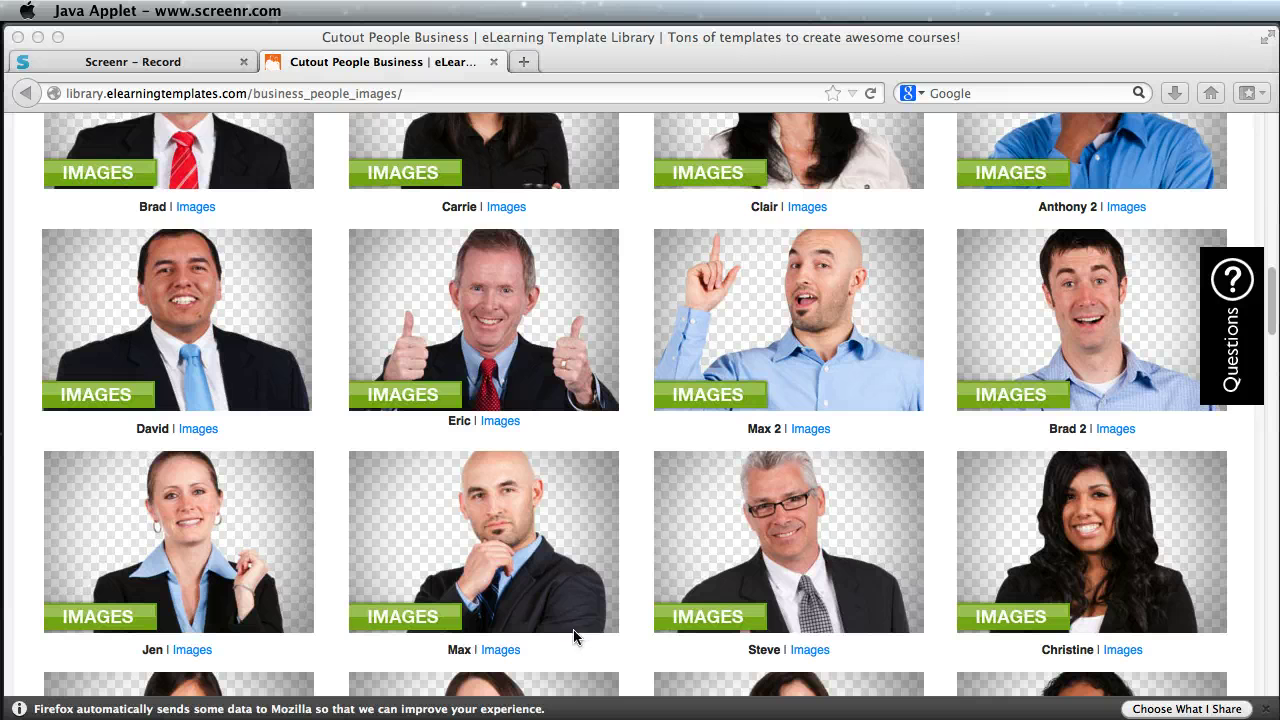
# Scroll the library page, then open the Sketch gallery from the CUTOUT PEOPLE header menu.
pyautogui.scroll(-4, 650, 591)
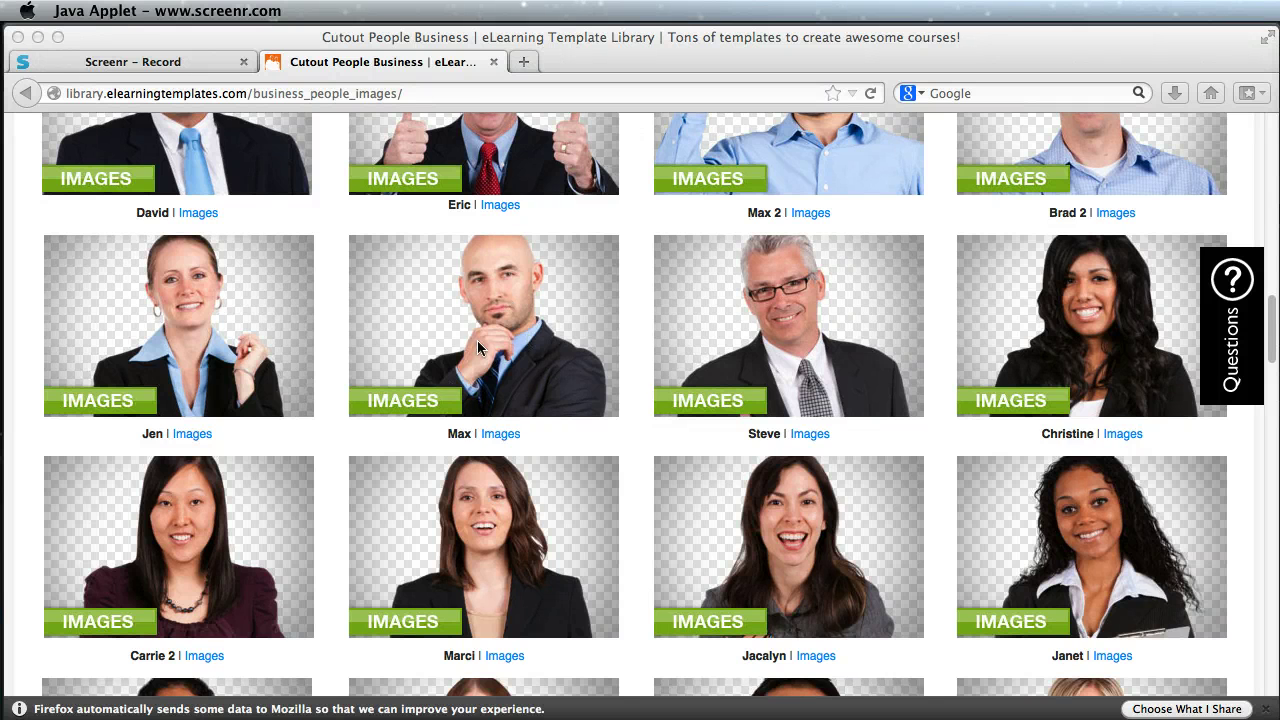
pyautogui.scroll(-20, 623, 380)
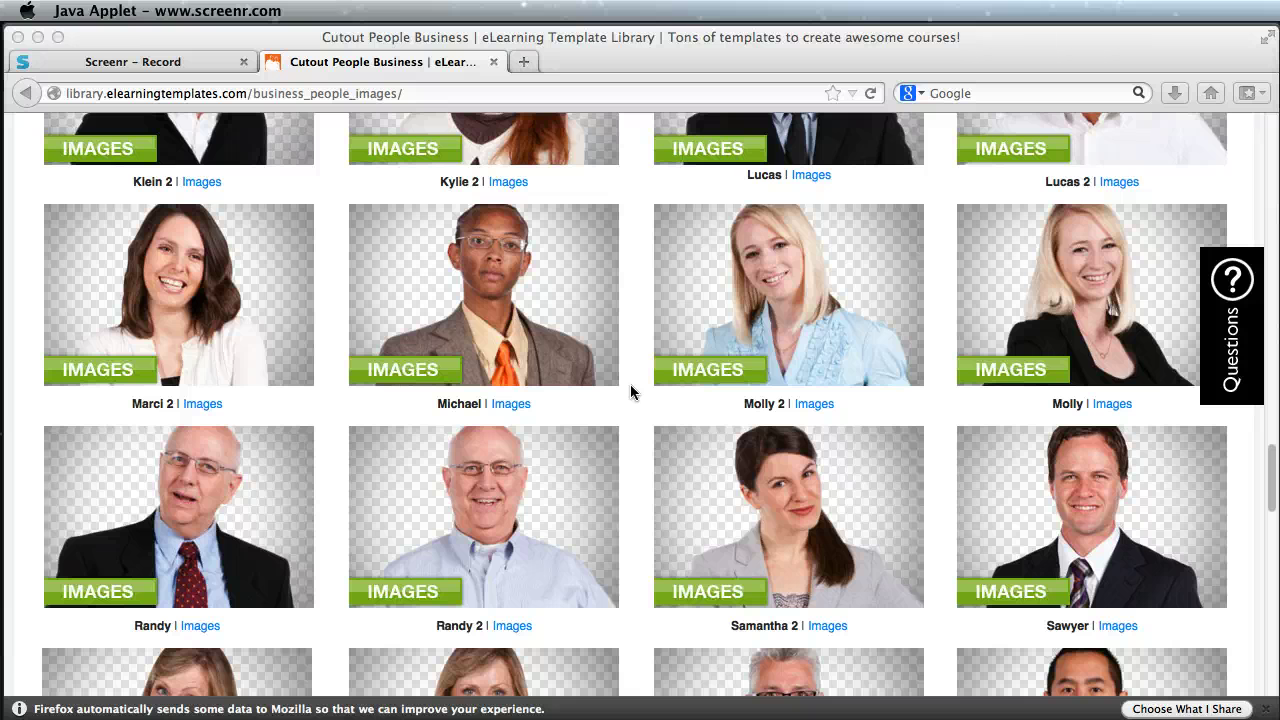
pyautogui.scroll(-4, 631, 391)
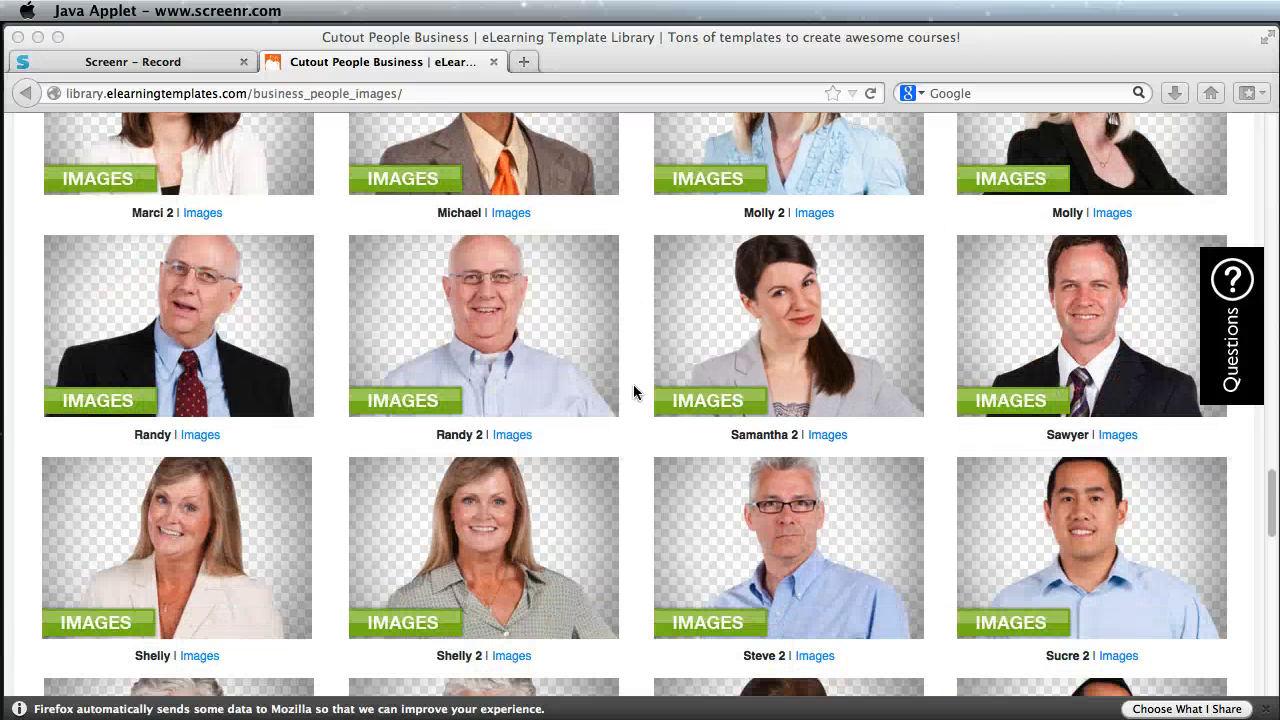
pyautogui.scroll(20, 633, 384)
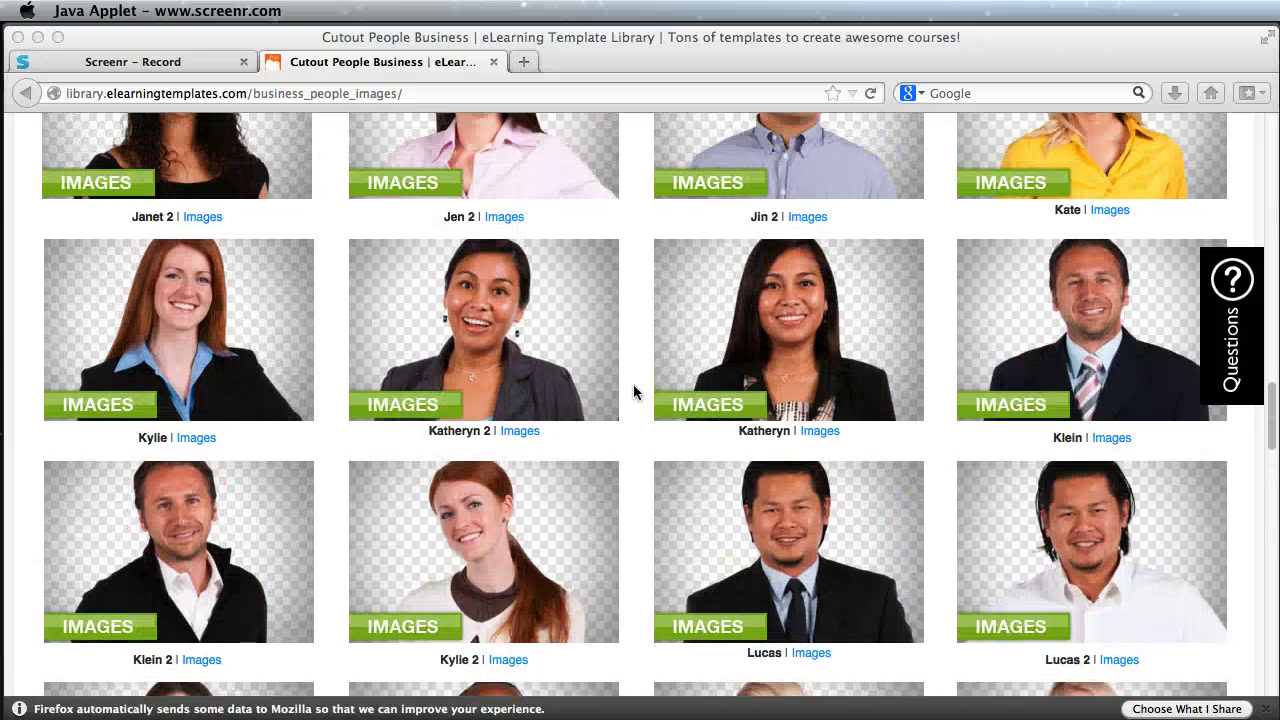
pyautogui.scroll(8, 638, 388)
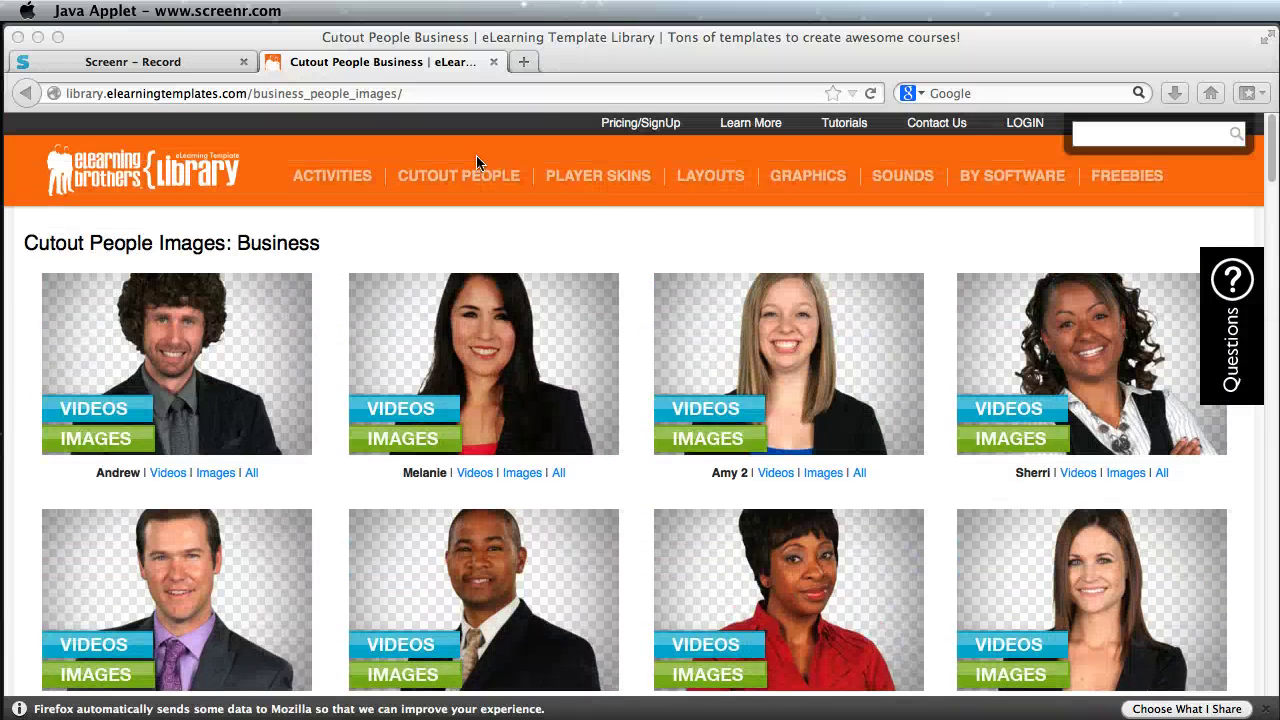
pyautogui.moveTo(469, 182)
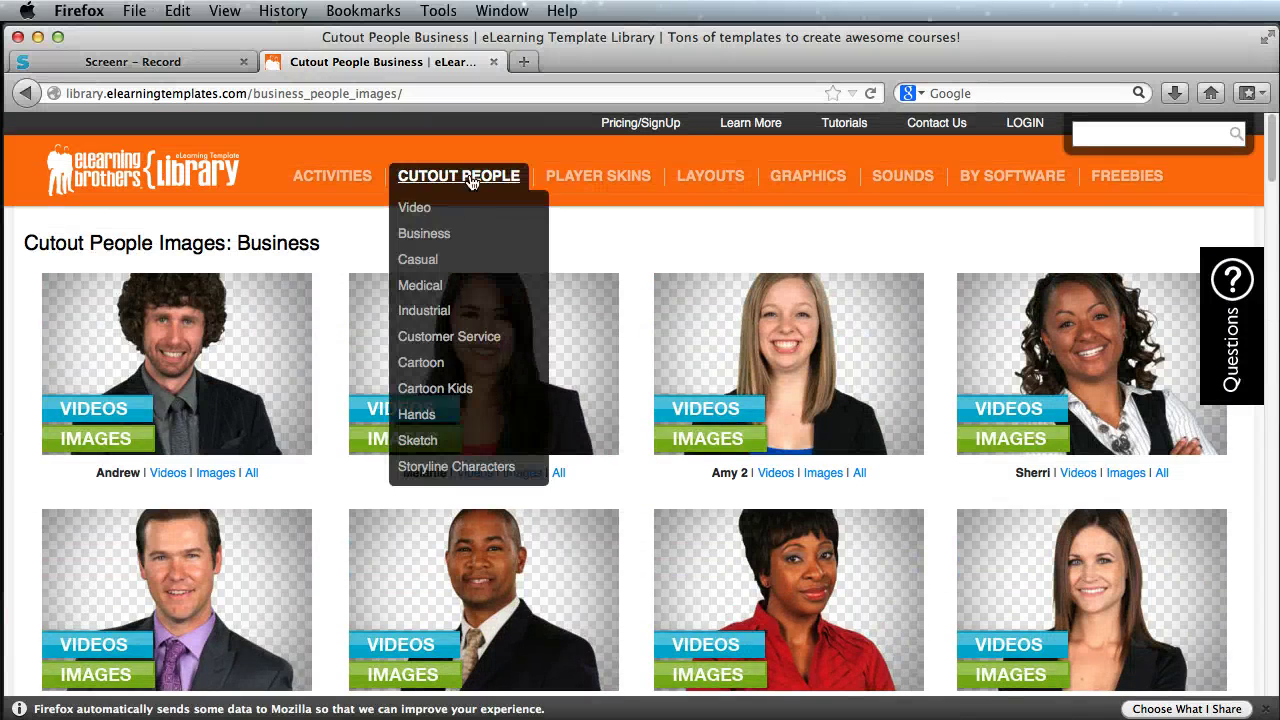
pyautogui.click(418, 445)
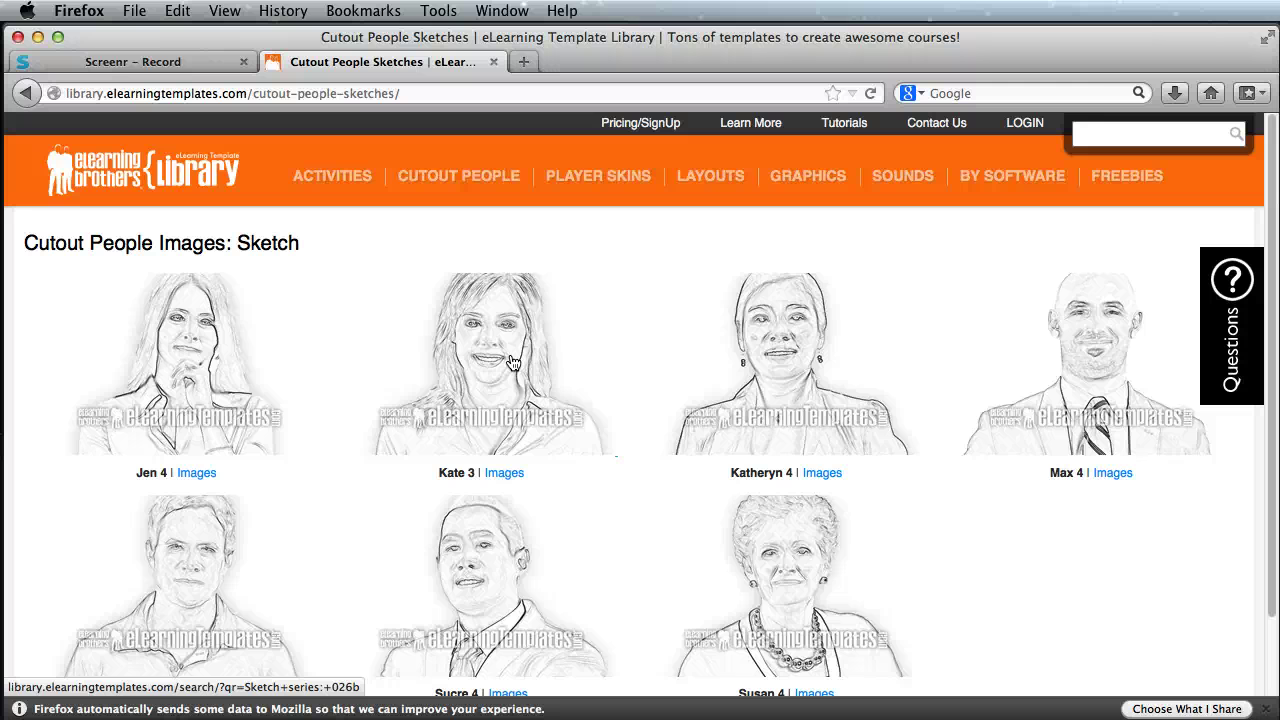
# Minimize Firefox and bring up 4383-Sawyer-large.png in Photoshop with Layer 0 selected.
pyautogui.click(37, 37)
pyautogui.click(220, 38)
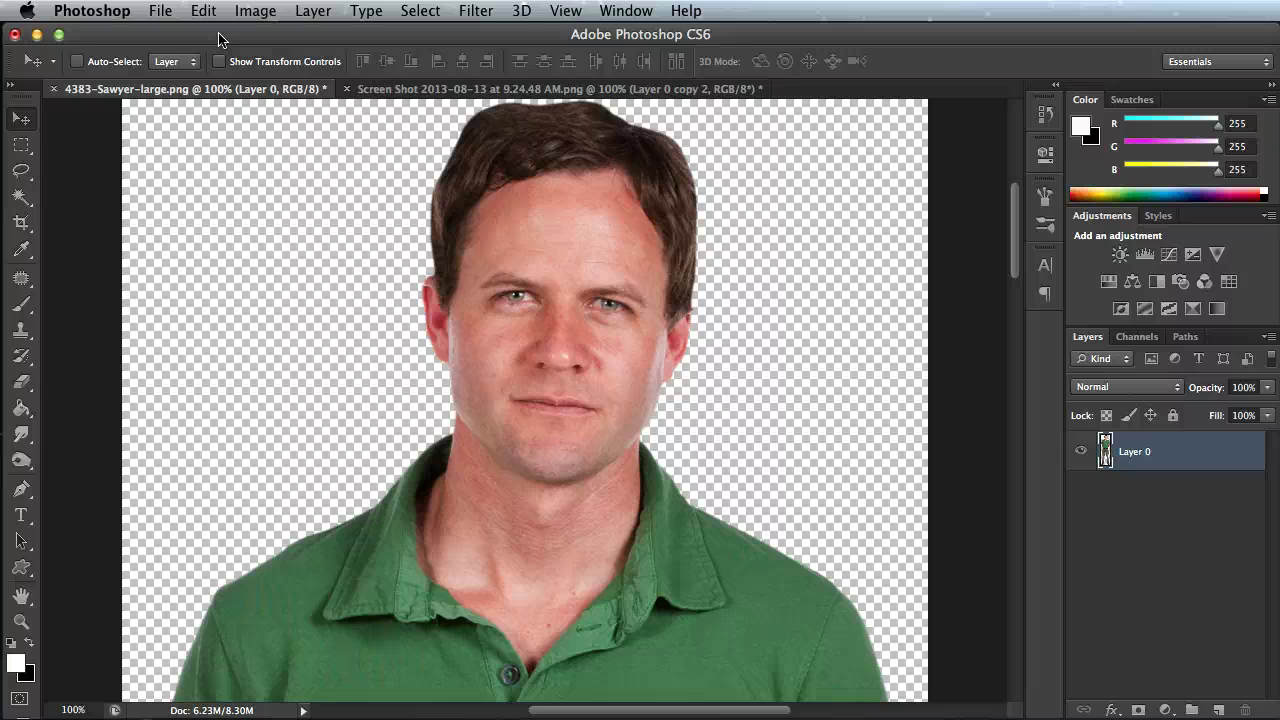
pyautogui.click(1177, 566)
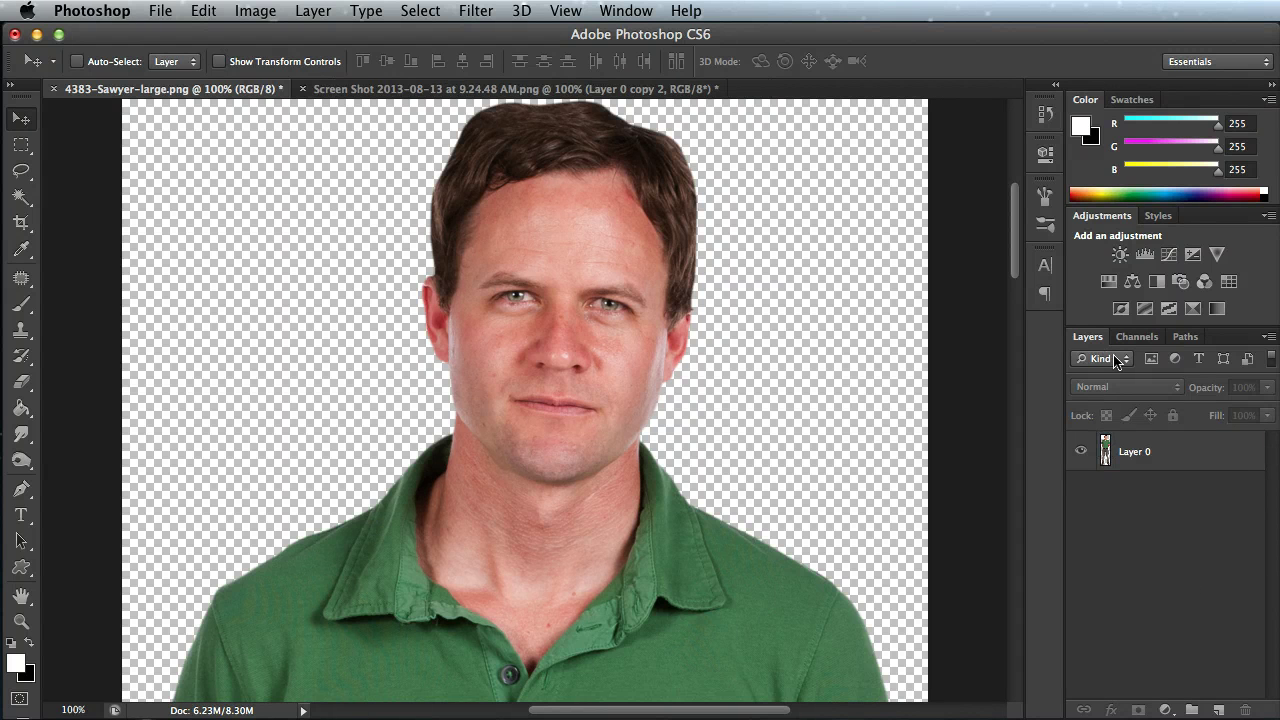
pyautogui.click(1198, 460)
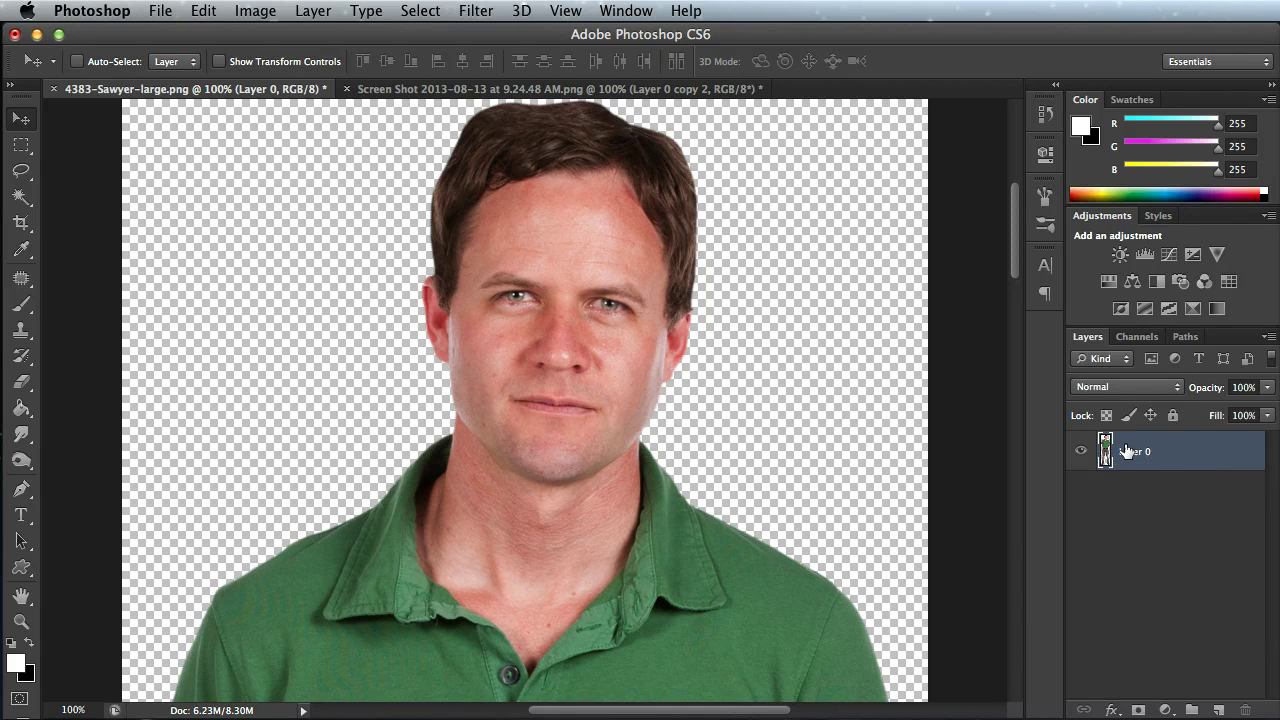
# Duplicate Layer 0 to create Layer 0 copy.
pyautogui.rightClick(1193, 452)
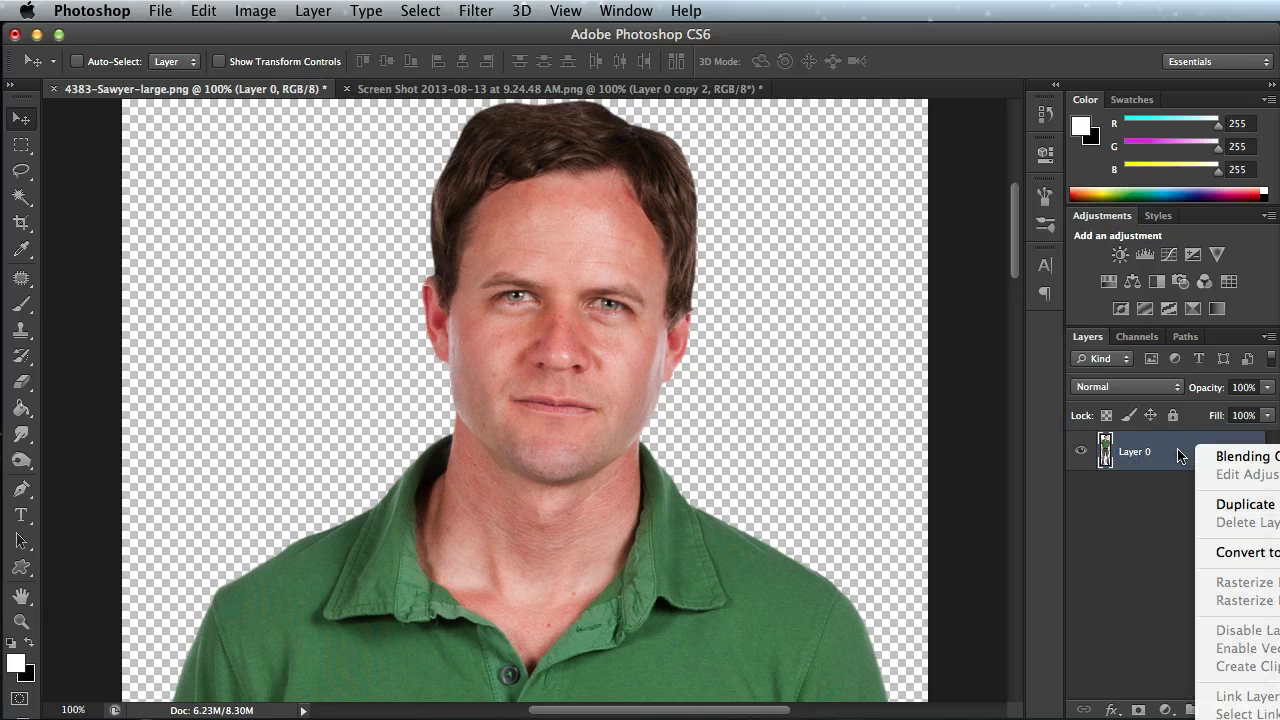
pyautogui.click(1267, 505)
pyautogui.click(1160, 527)
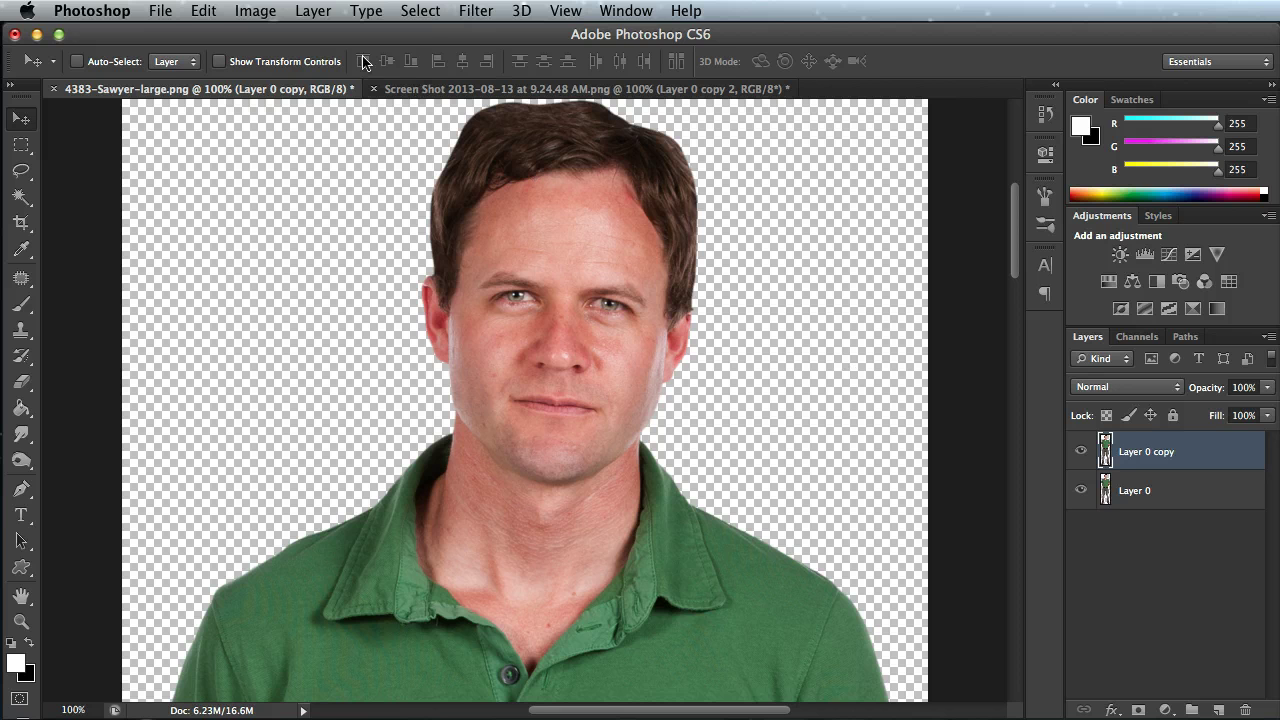
# Desaturate Layer 0 copy so the man turns grayscale.
pyautogui.click(258, 12)
pyautogui.moveTo(257, 74)
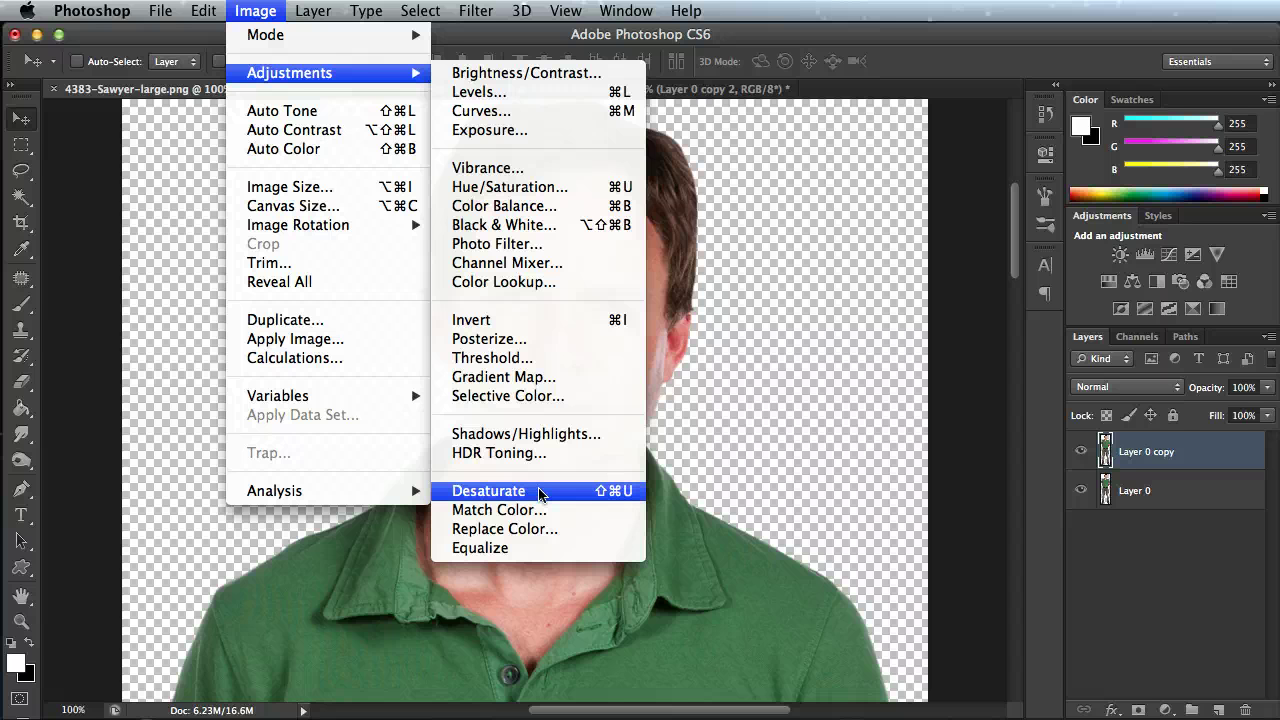
pyautogui.click(489, 491)
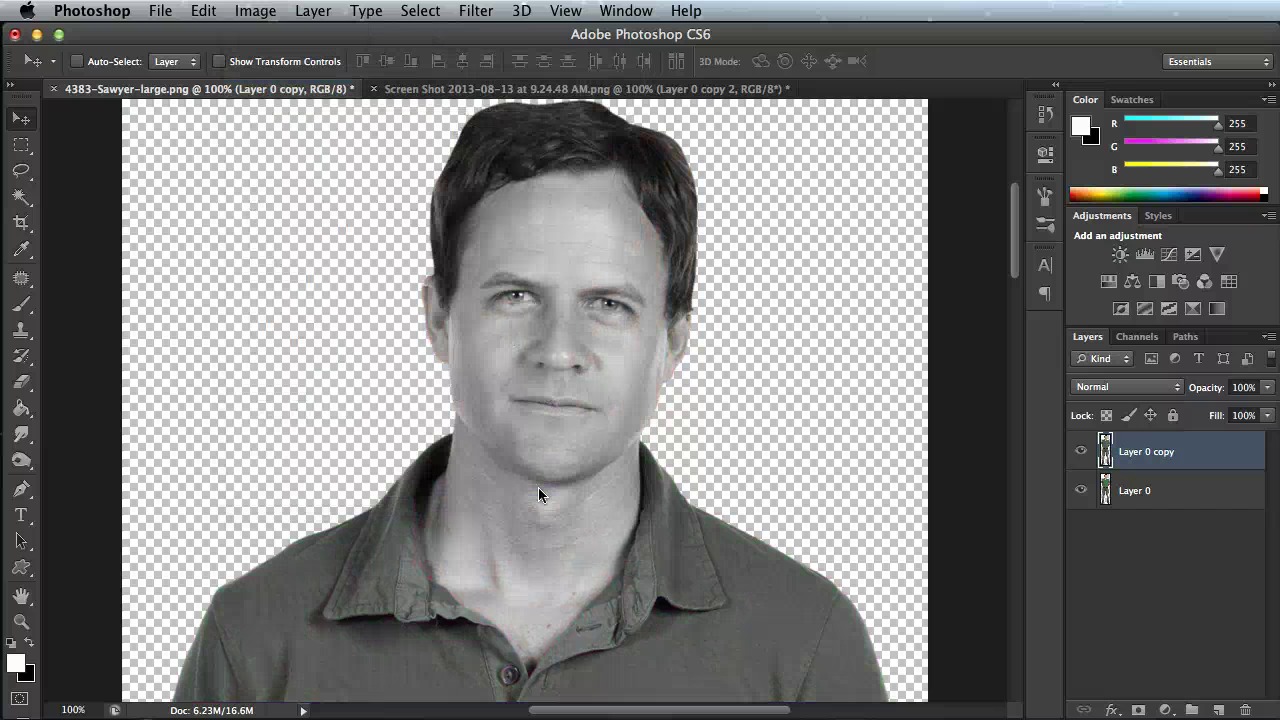
# Duplicate Layer 0 copy as Layer 0 copy 2 and invert it into a negative.
pyautogui.rightClick(1202, 450)
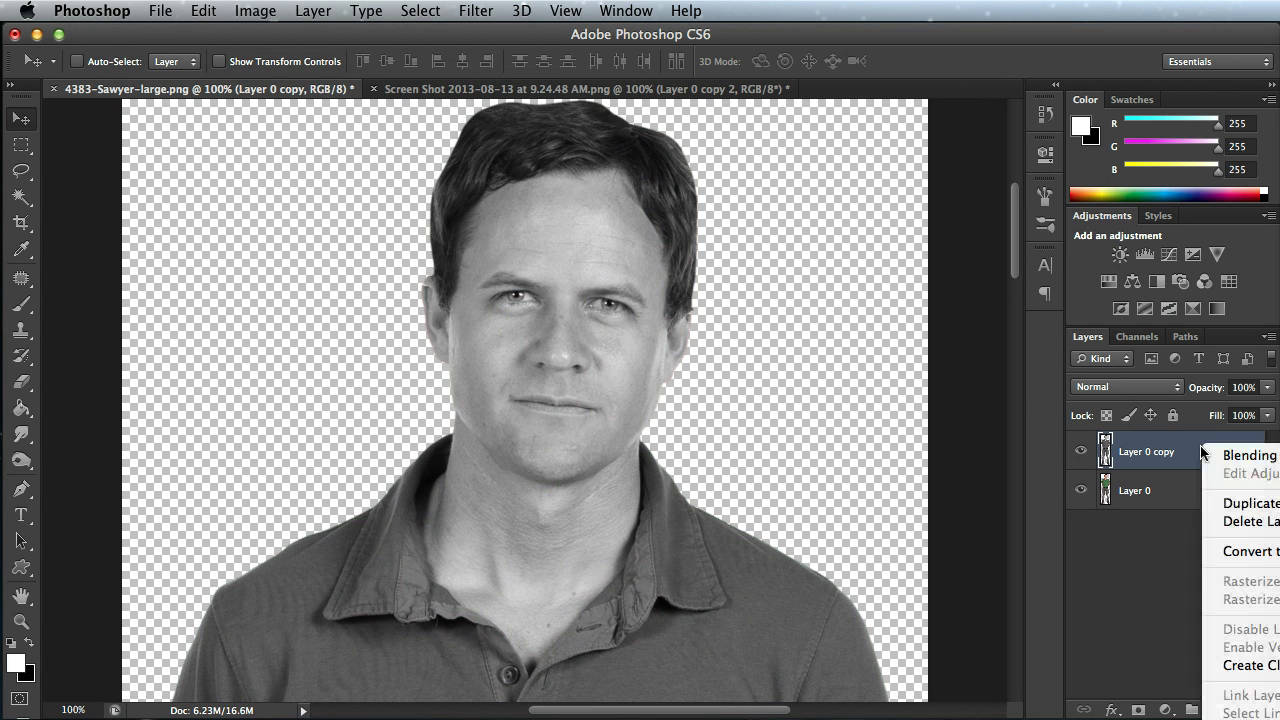
pyautogui.click(1234, 504)
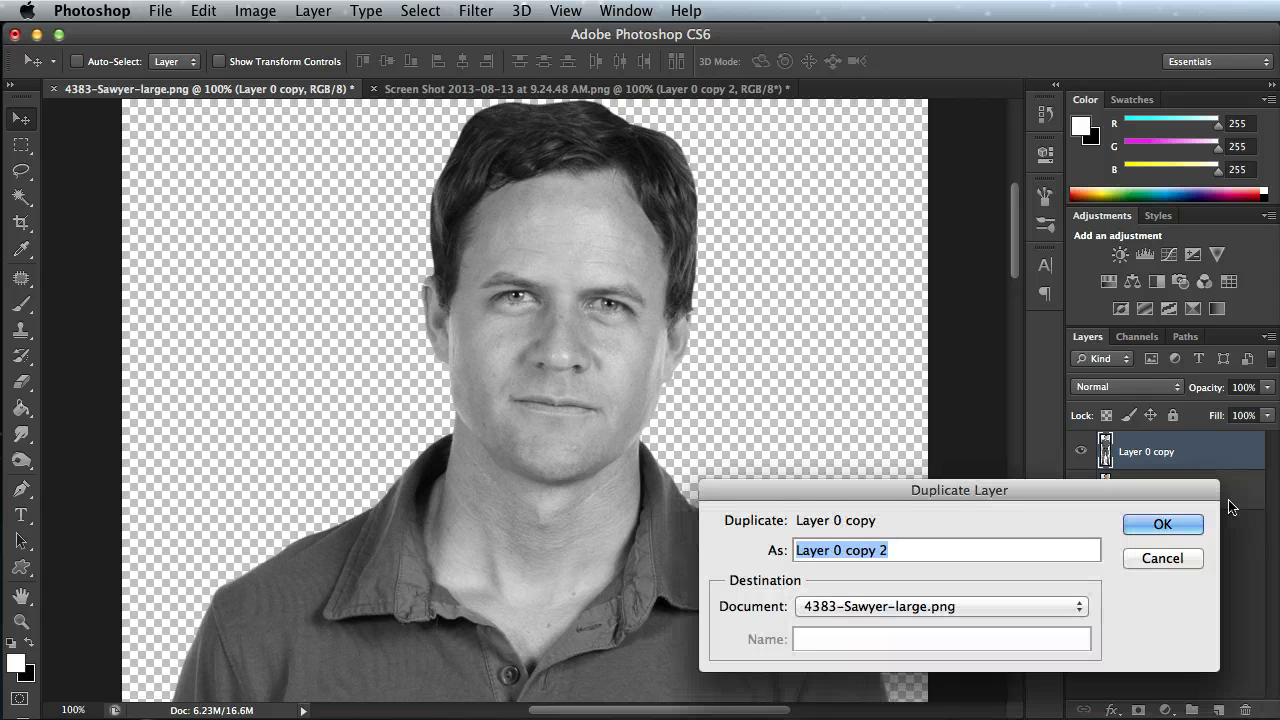
pyautogui.click(1152, 522)
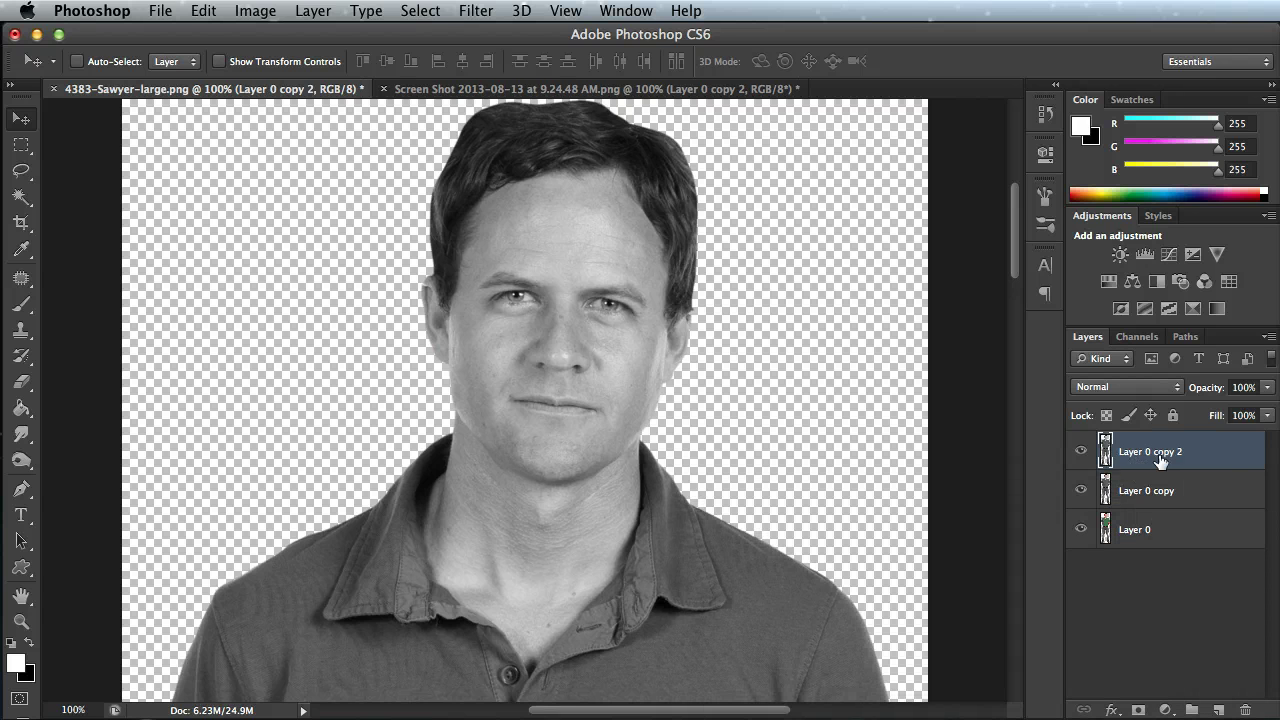
pyautogui.click(255, 11)
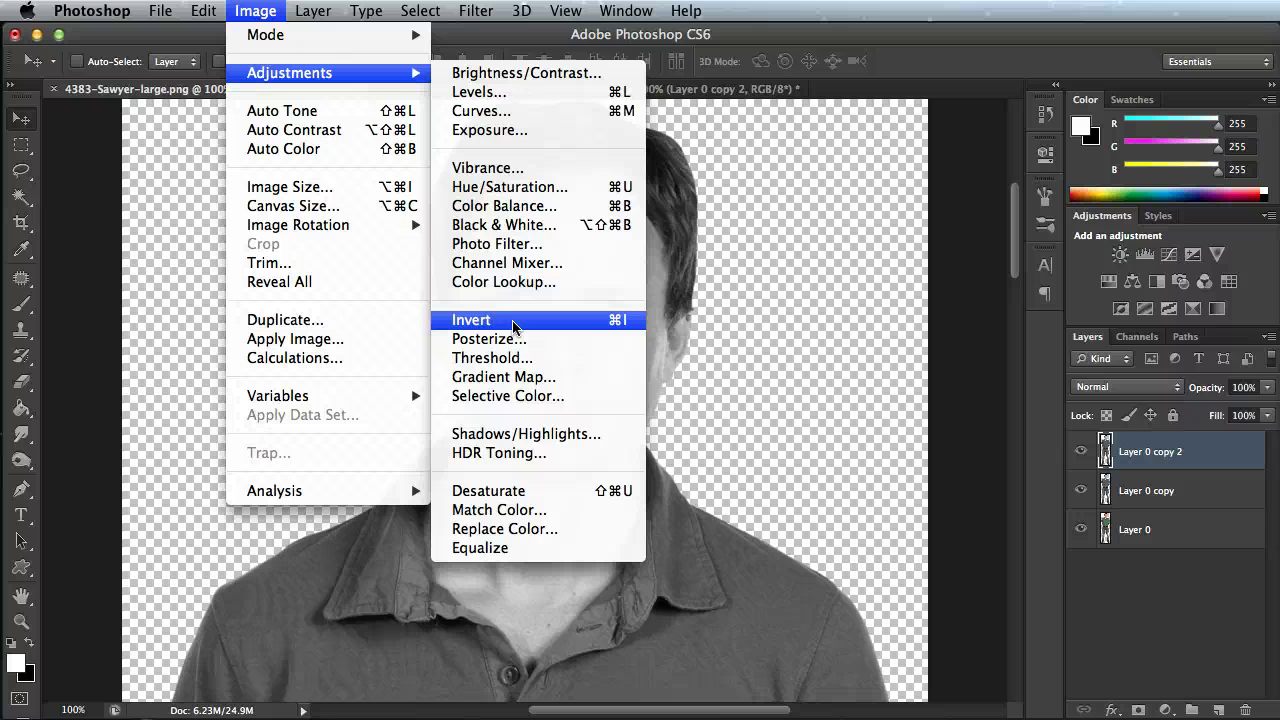
pyautogui.click(513, 322)
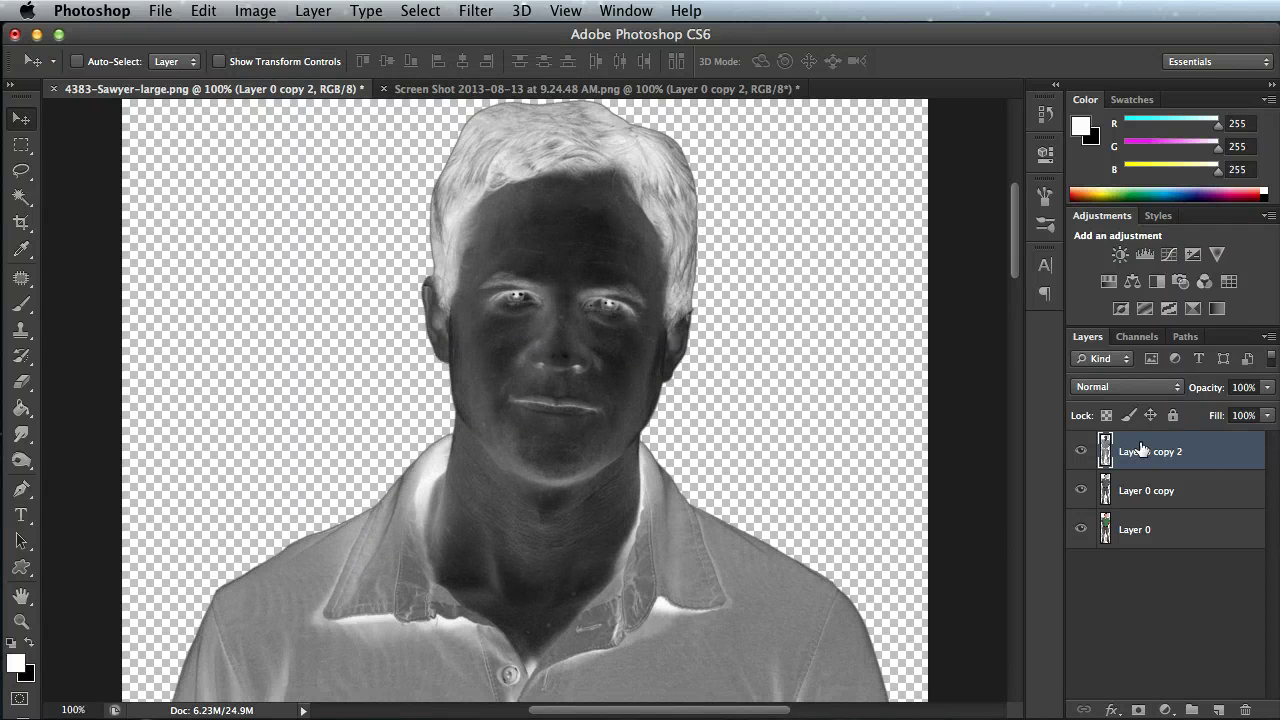
# Set Layer 0 copy 2's blend mode to Color Dodge and inspect the white silhouette.
pyautogui.click(1123, 392)
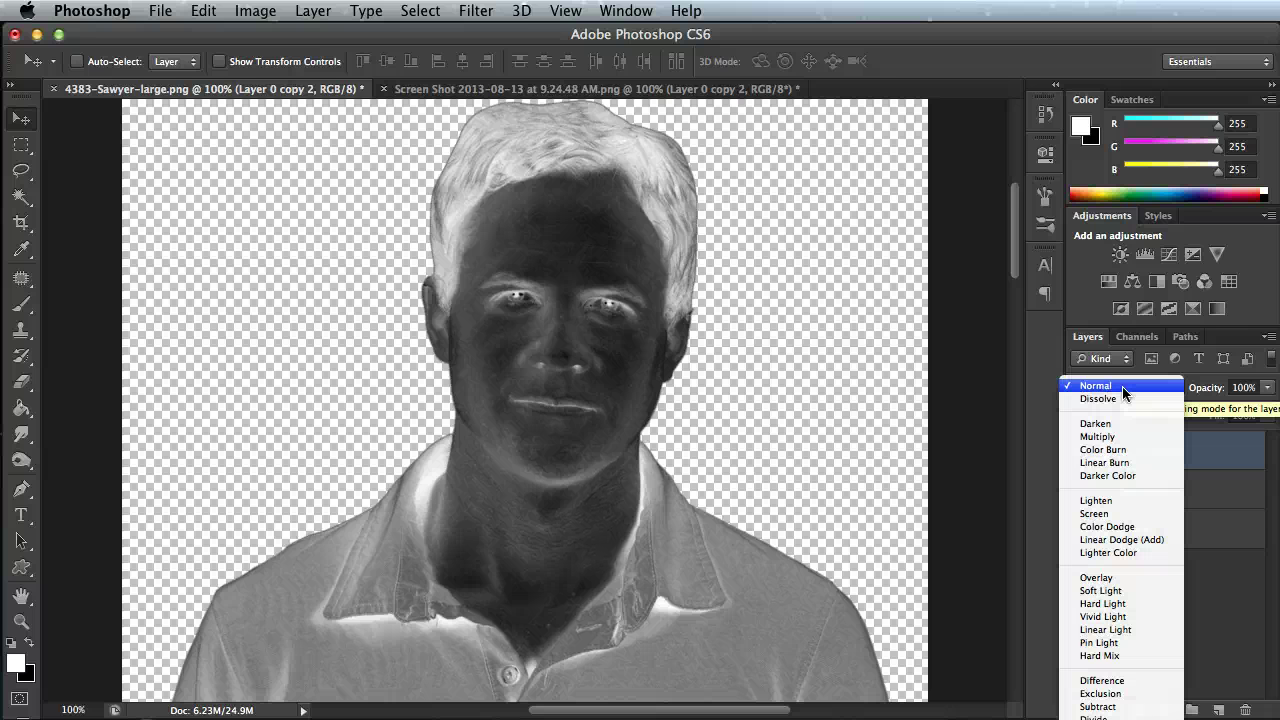
pyautogui.click(1131, 527)
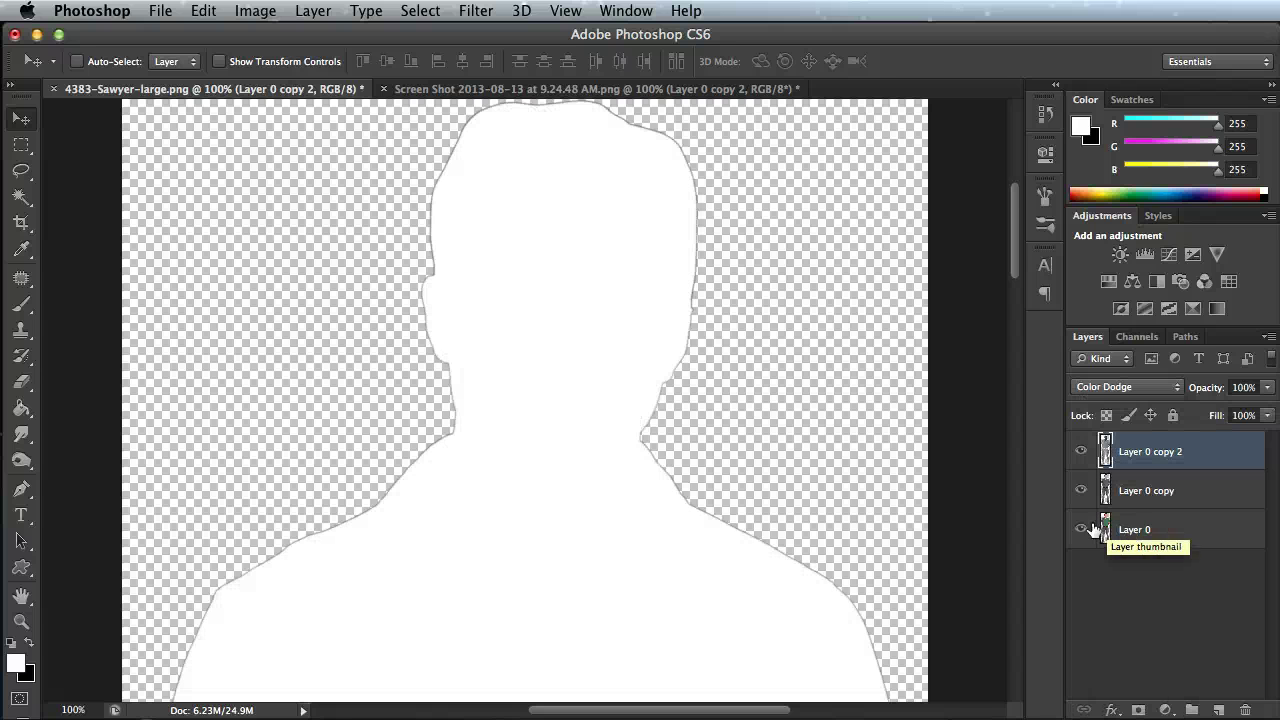
pyautogui.scroll(-15, 640, 345)
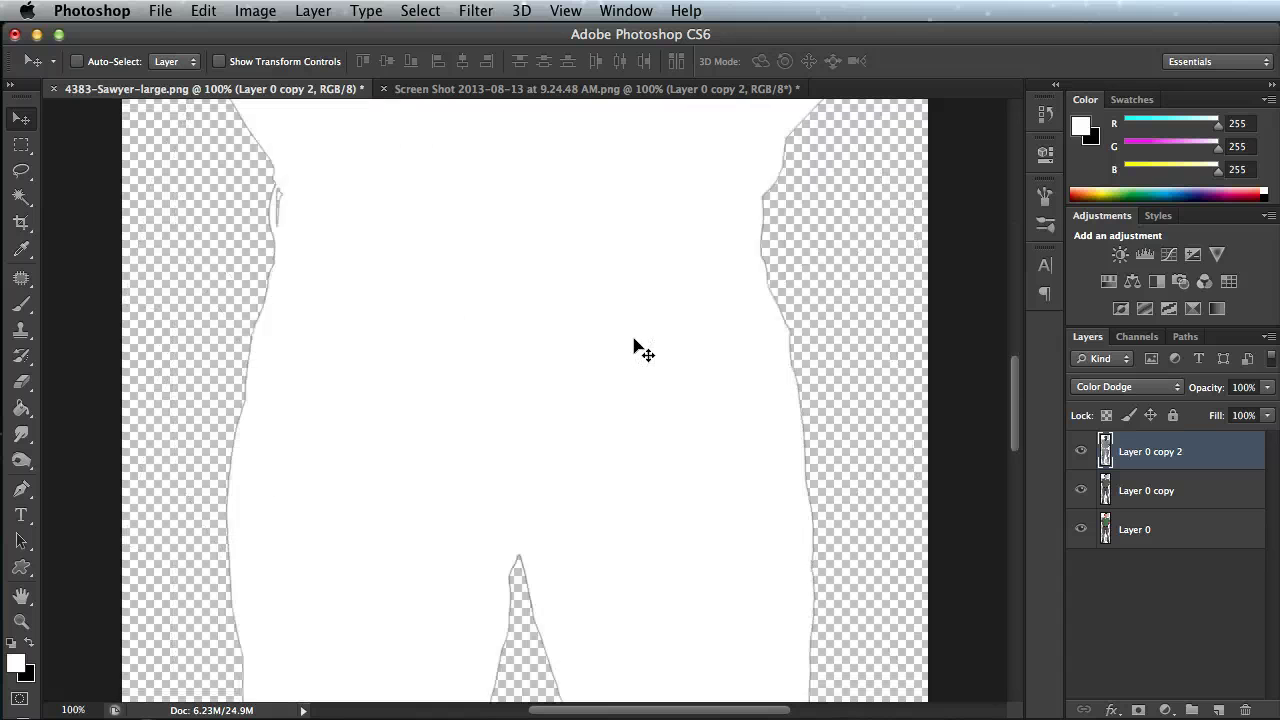
pyautogui.scroll(-5, 635, 342)
pyautogui.scroll(20, 635, 342)
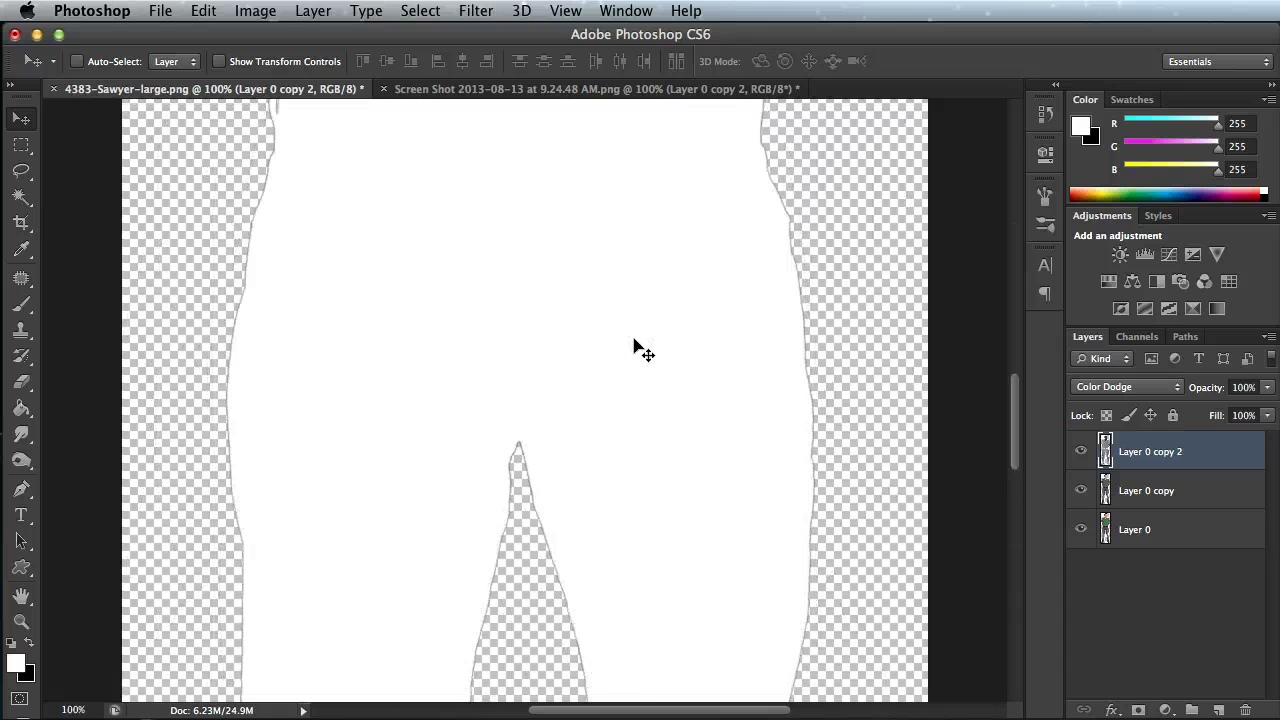
pyautogui.scroll(5, 635, 342)
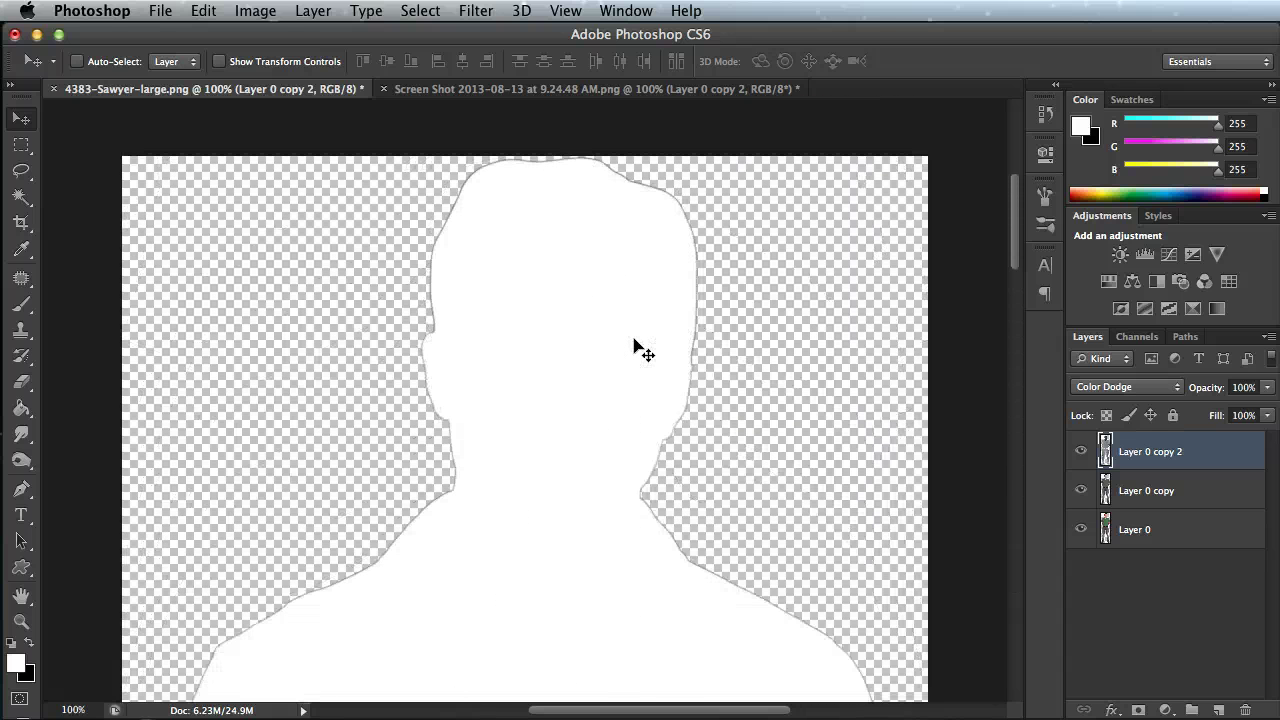
pyautogui.scroll(-1, 640, 350)
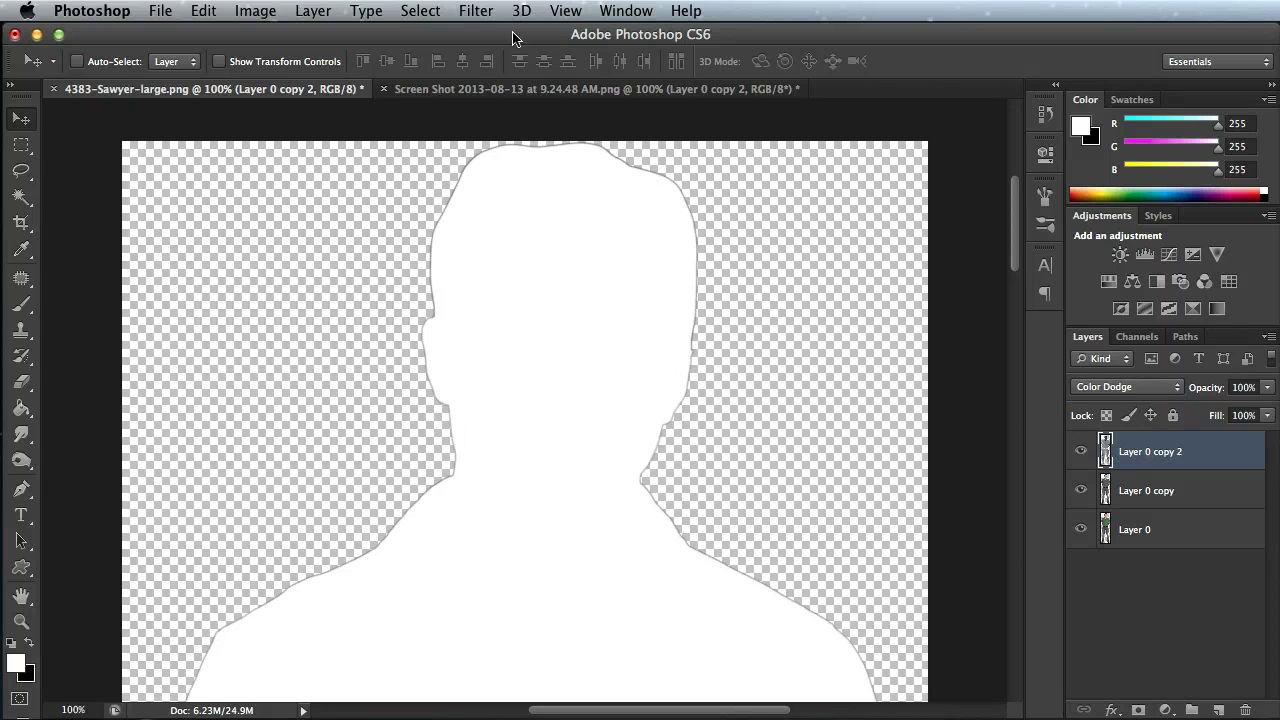
# Go to Filter > Other > Minimum for Layer 0 copy 2.
pyautogui.click(474, 12)
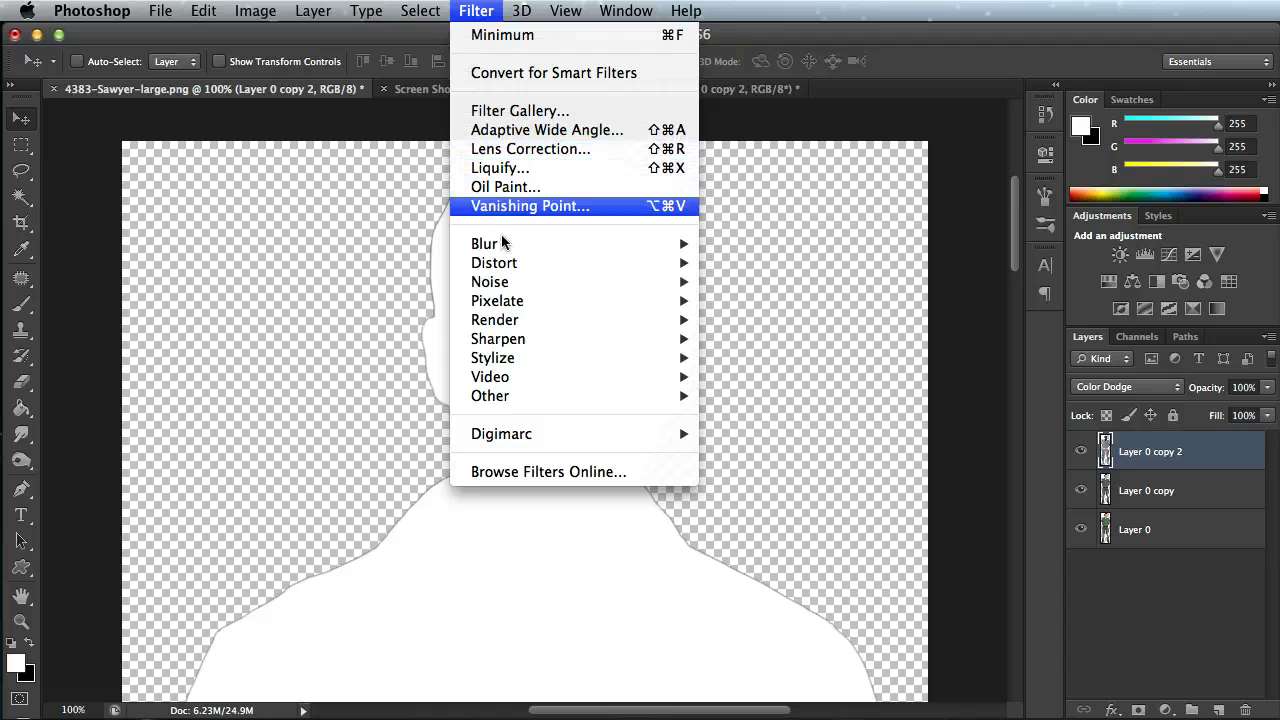
pyautogui.moveTo(633, 405)
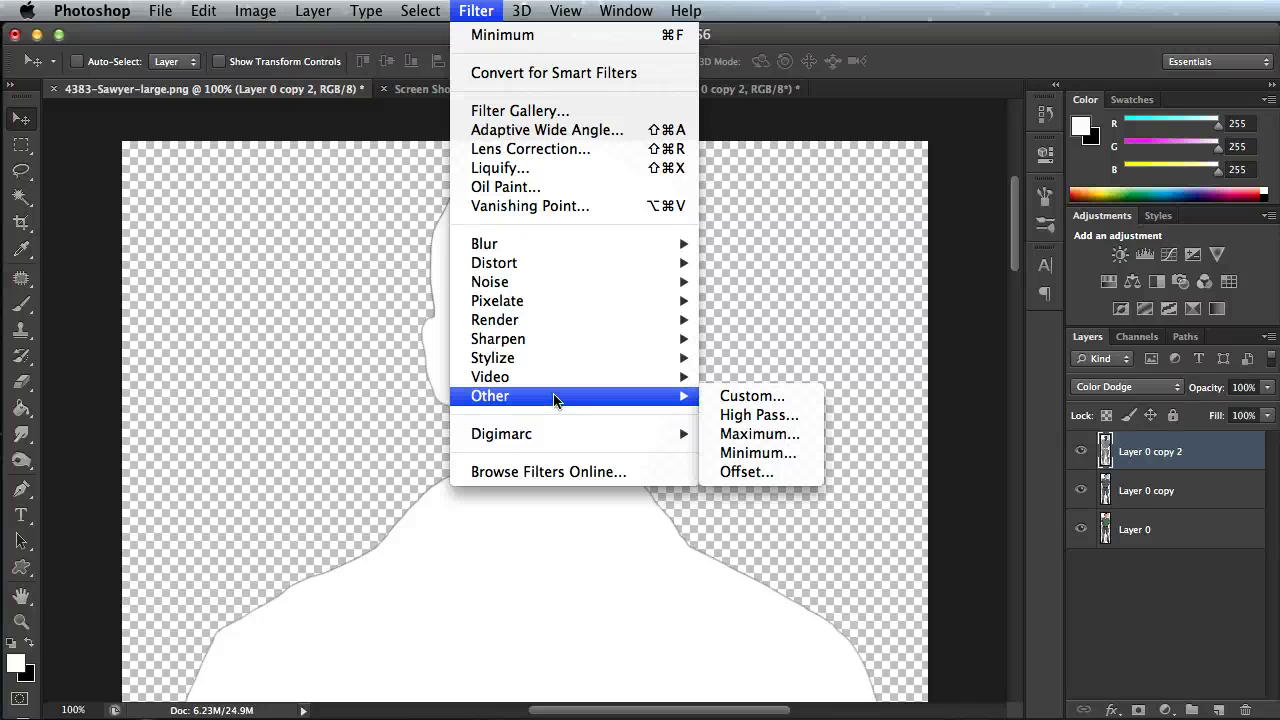
pyautogui.moveTo(516, 249)
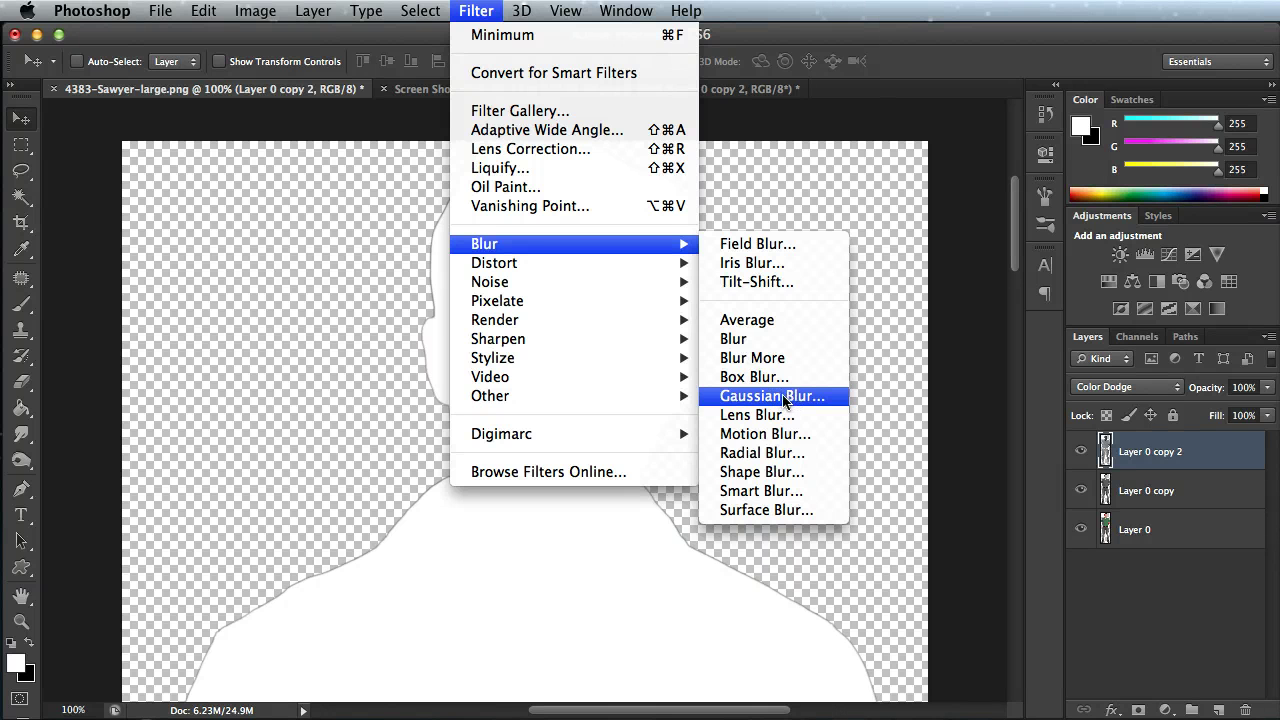
pyautogui.moveTo(520, 400)
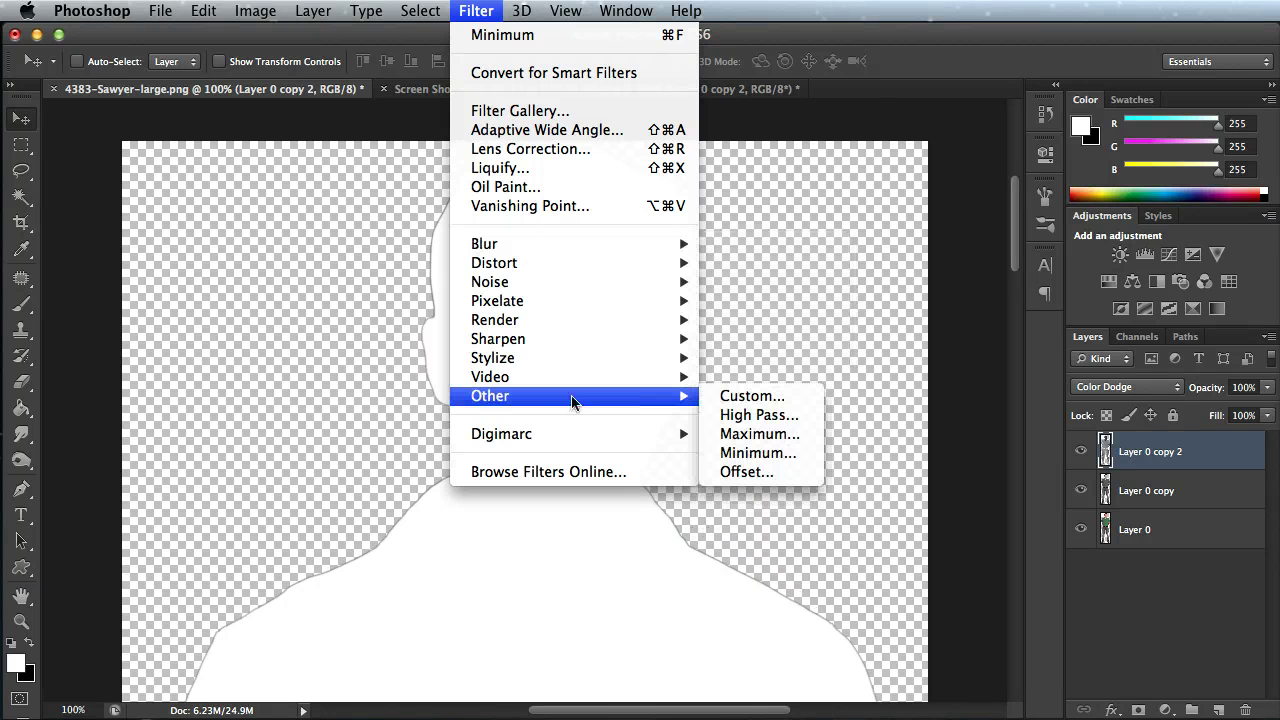
# Try several Minimum filter radius values, then apply it at 2 pixels.
pyautogui.click(757, 453)
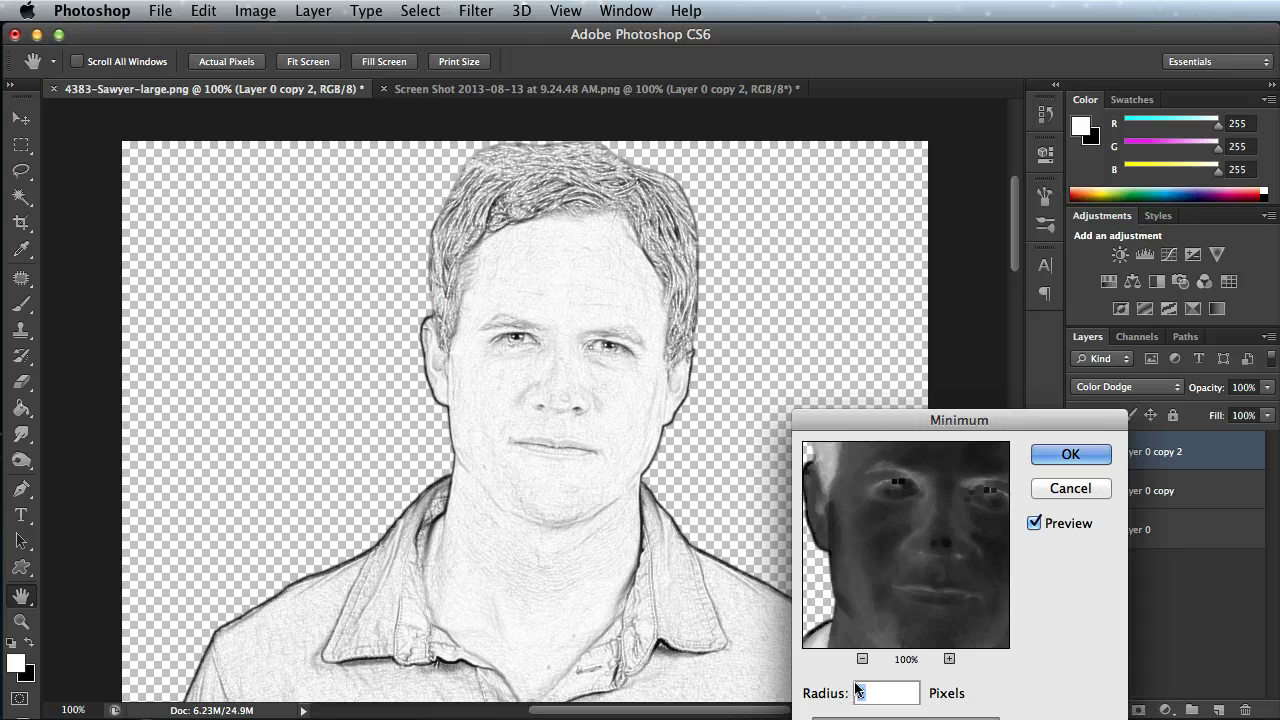
pyautogui.moveTo(826, 716)
pyautogui.mouseDown()
pyautogui.moveTo(880, 717)
pyautogui.moveTo(840, 717)
pyautogui.mouseUp()
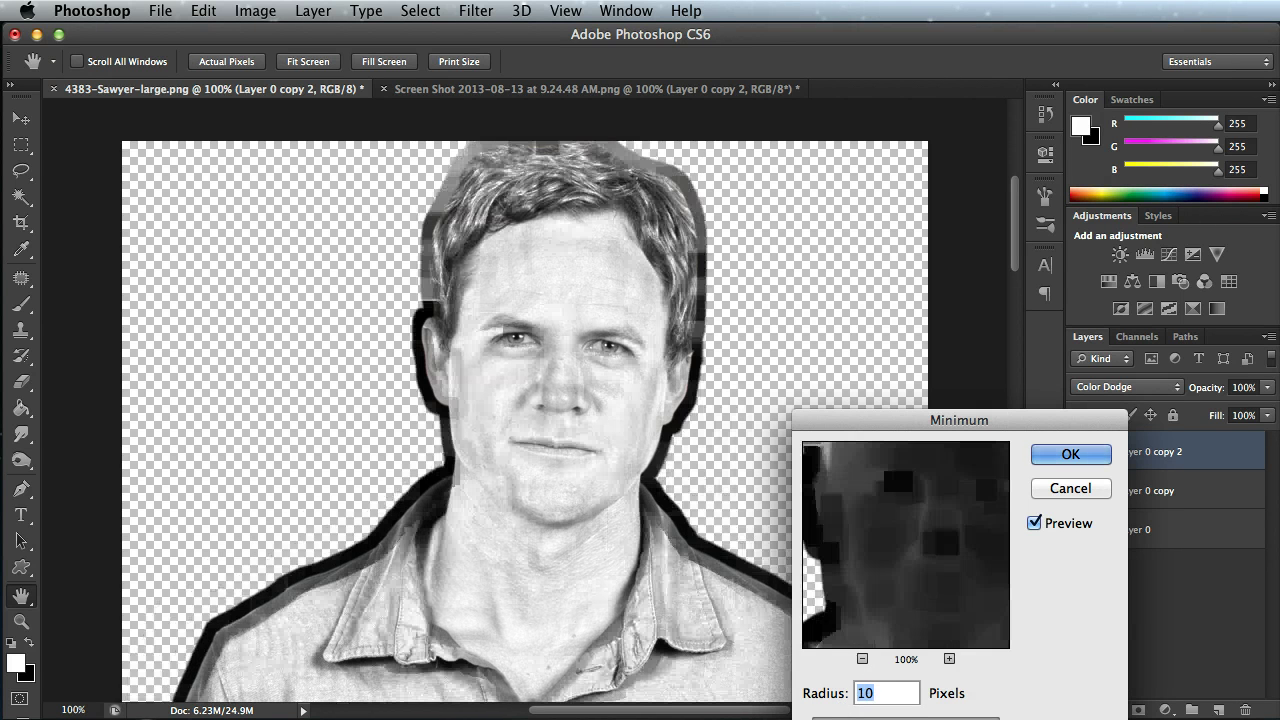
pyautogui.write('1')
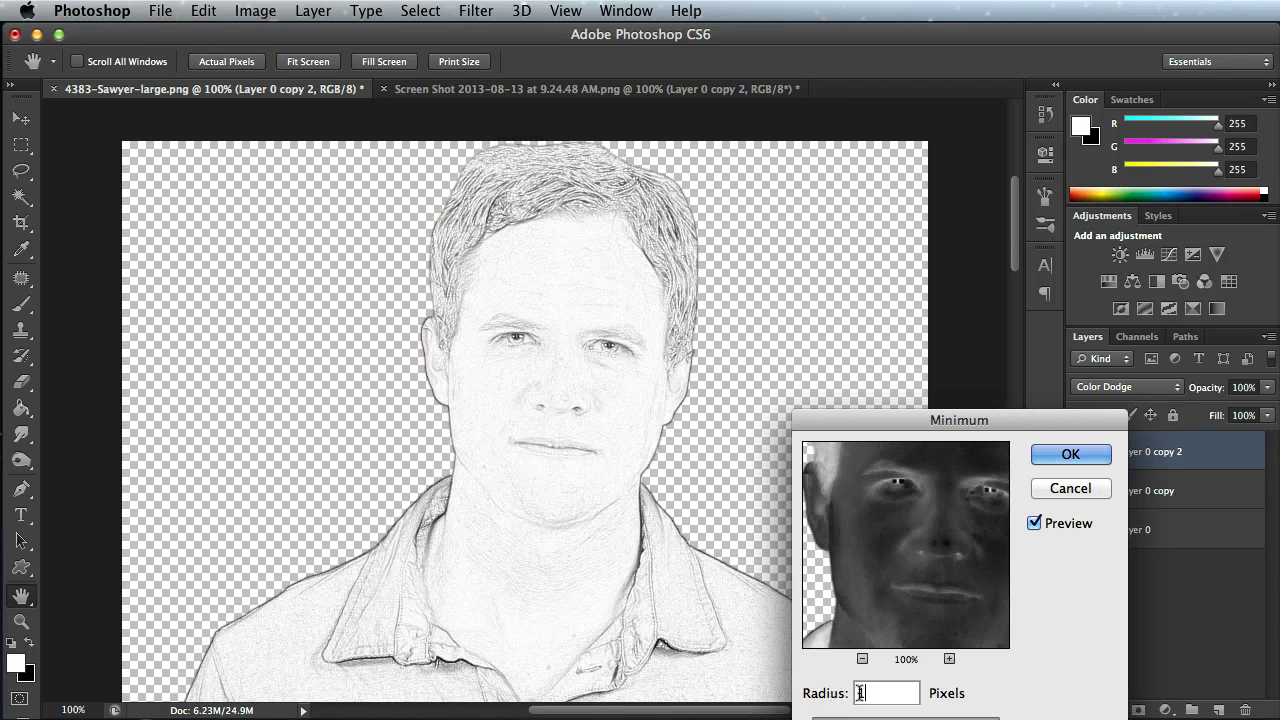
pyautogui.press('BackSpace')
pyautogui.write('2')
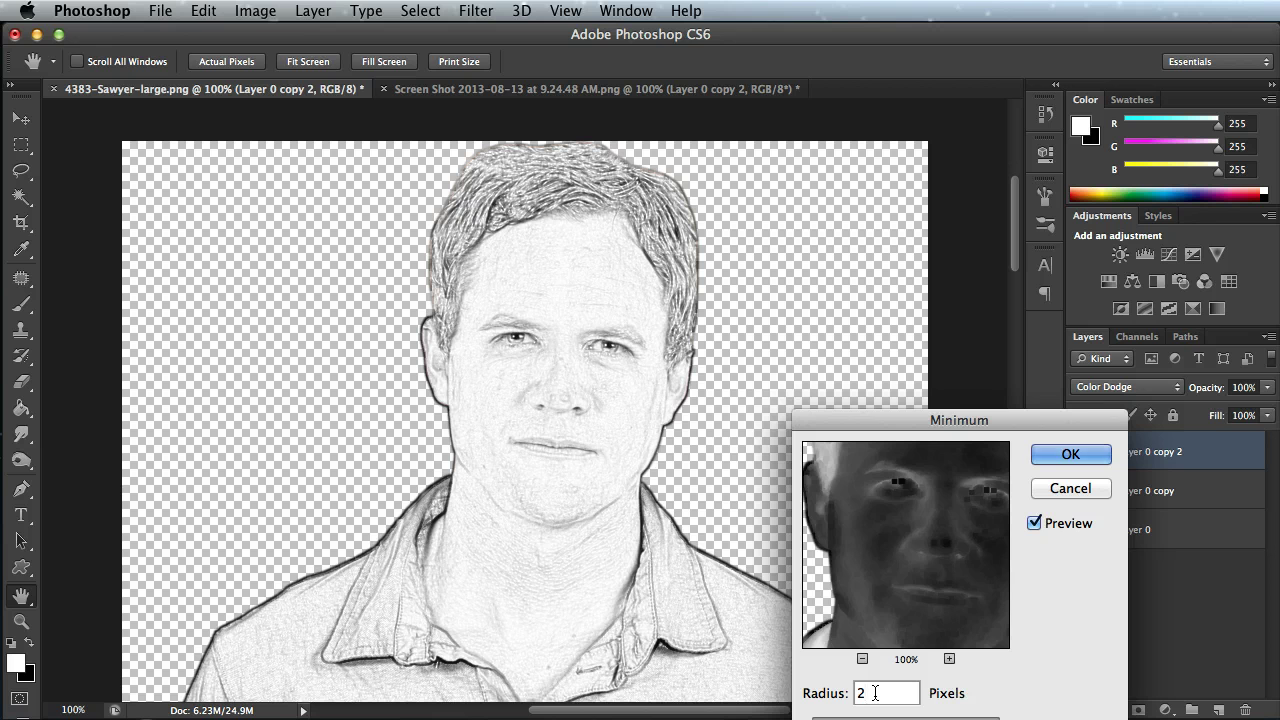
pyautogui.doubleClick(861, 693)
pyautogui.moveTo(823, 698)
pyautogui.mouseDown()
pyautogui.moveTo(855, 703)
pyautogui.moveTo(842, 703)
pyautogui.mouseUp()
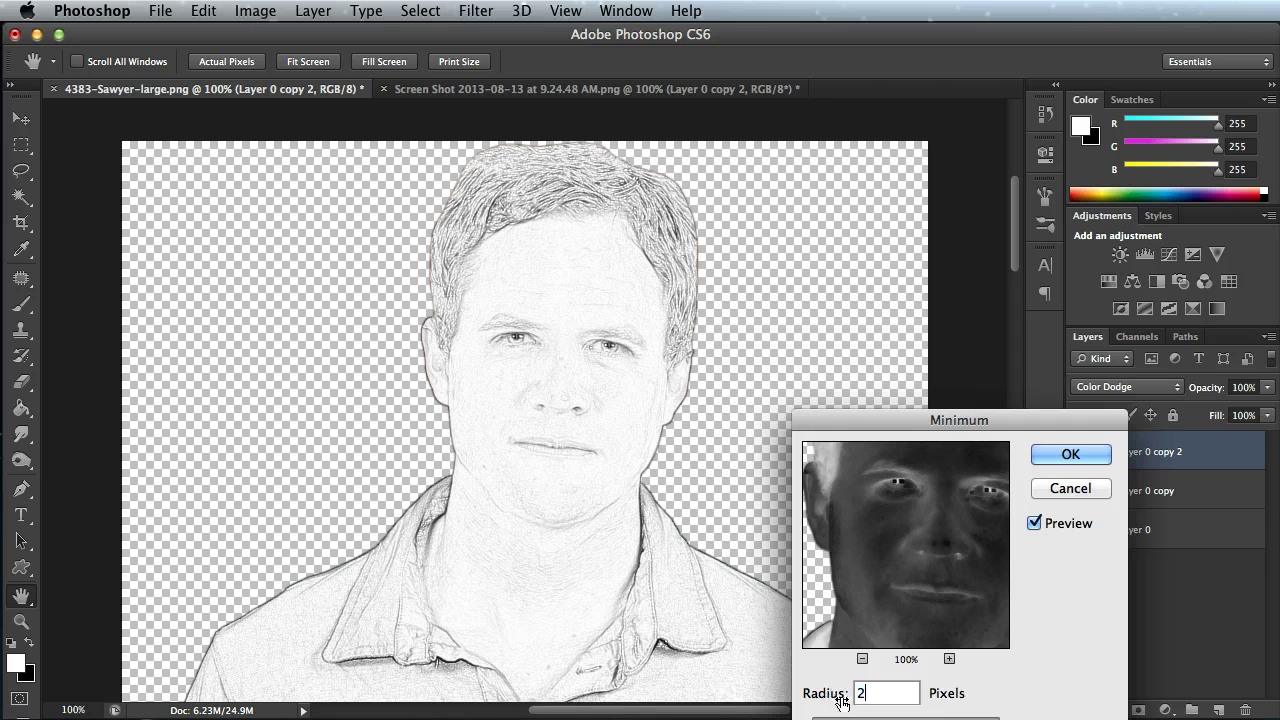
pyautogui.click(1051, 452)
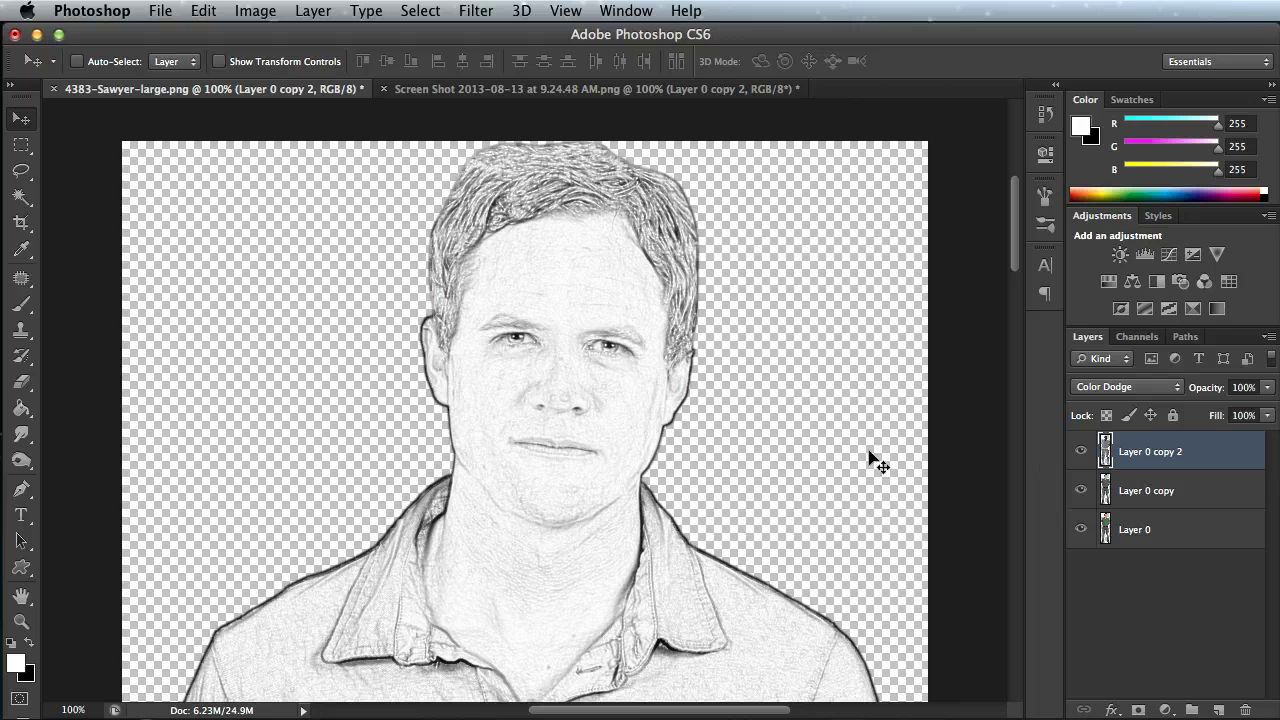
pyautogui.press('z')
pyautogui.scroll(-10, 620, 440)
pyautogui.scroll(-10, 621, 452)
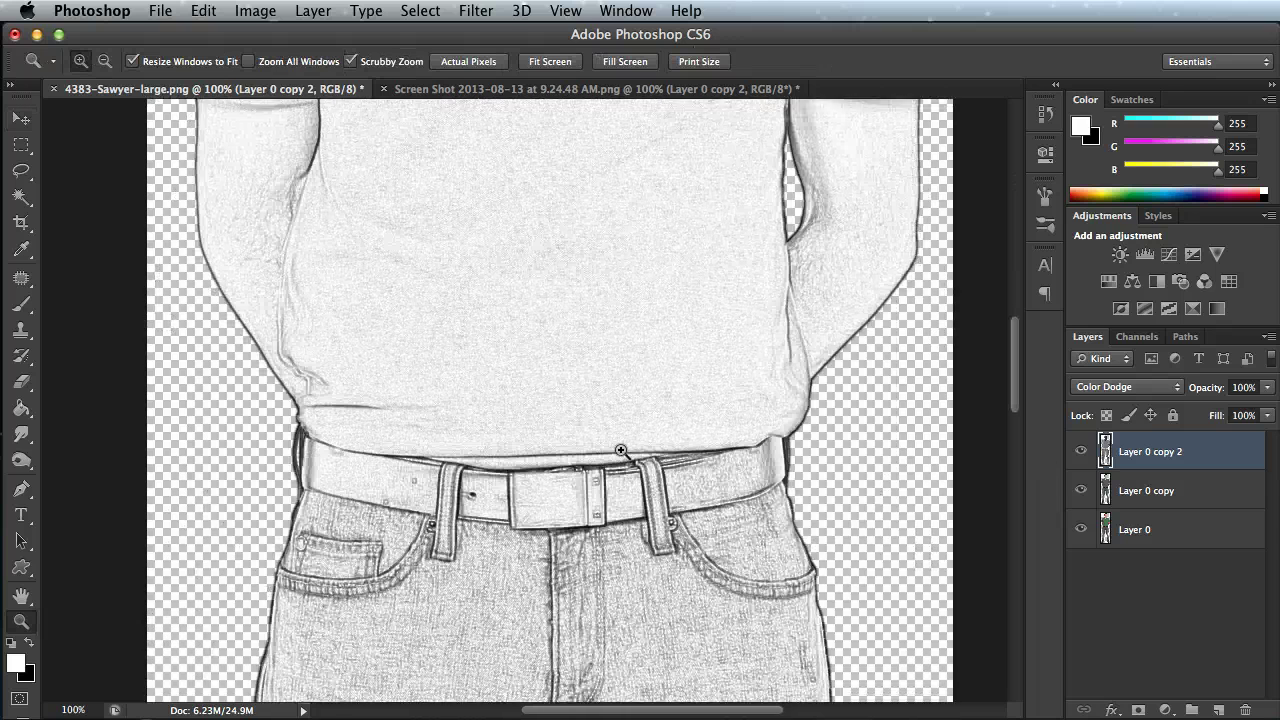
pyautogui.scroll(-5, 622, 452)
pyautogui.scroll(-10, 622, 452)
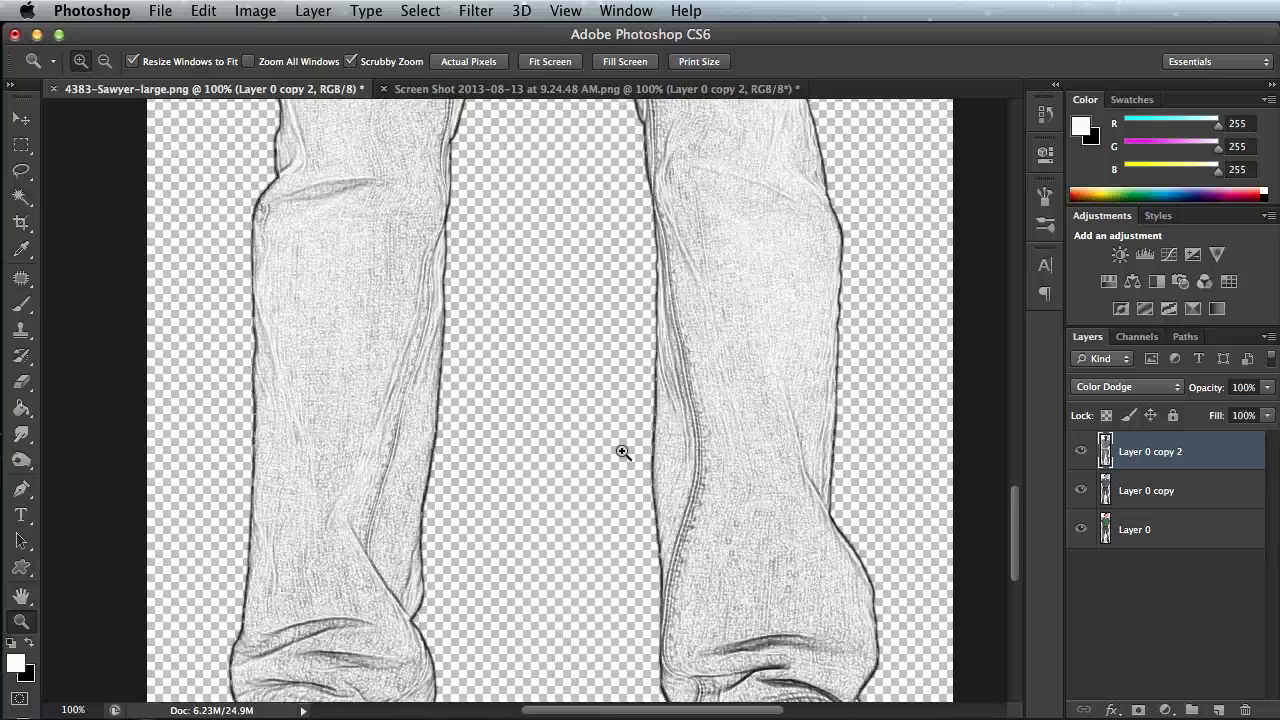
pyautogui.scroll(2, 620, 451)
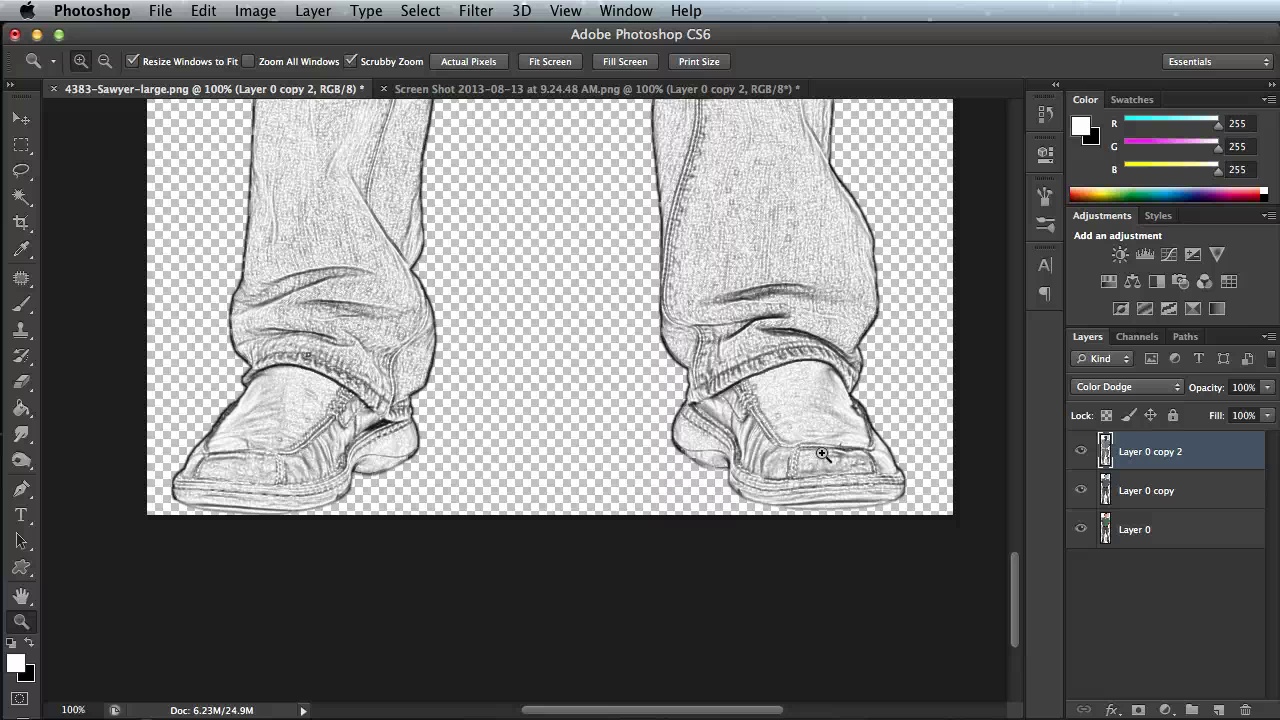
pyautogui.press('v')
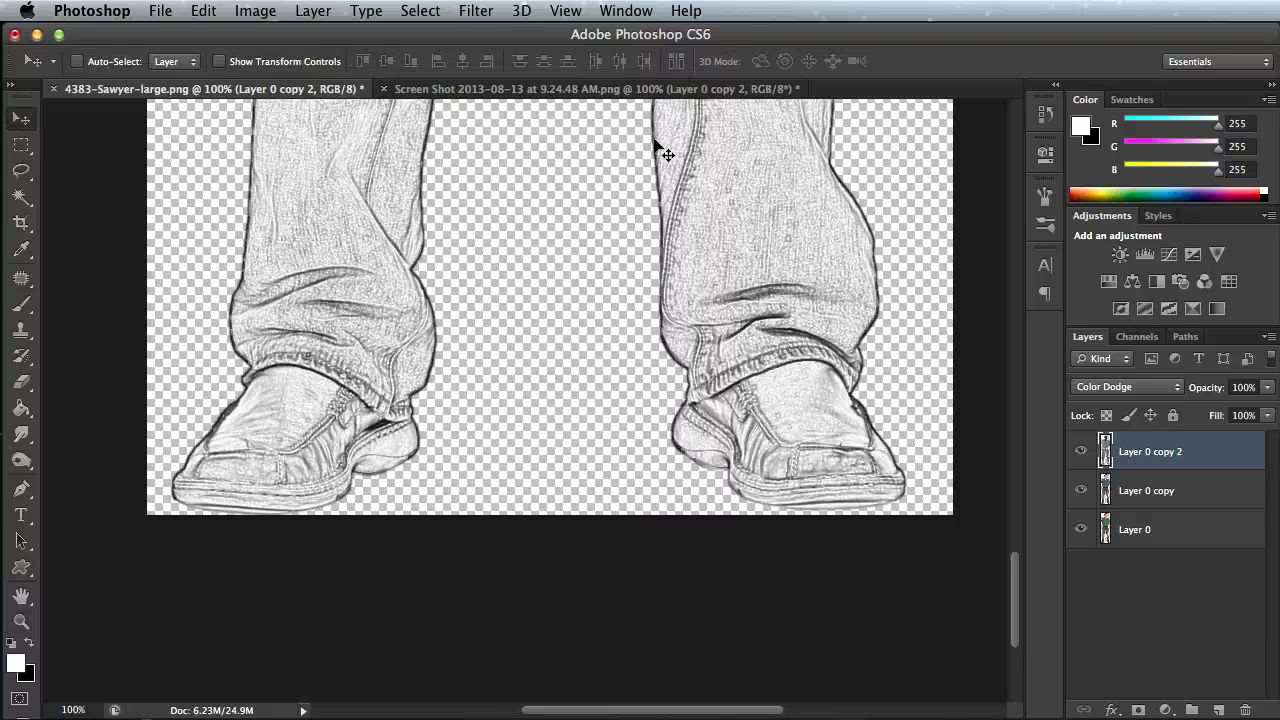
# Save As in PNG format to the Desktop as 4383-Sawyer-large copy.png.
pyautogui.click(170, 11)
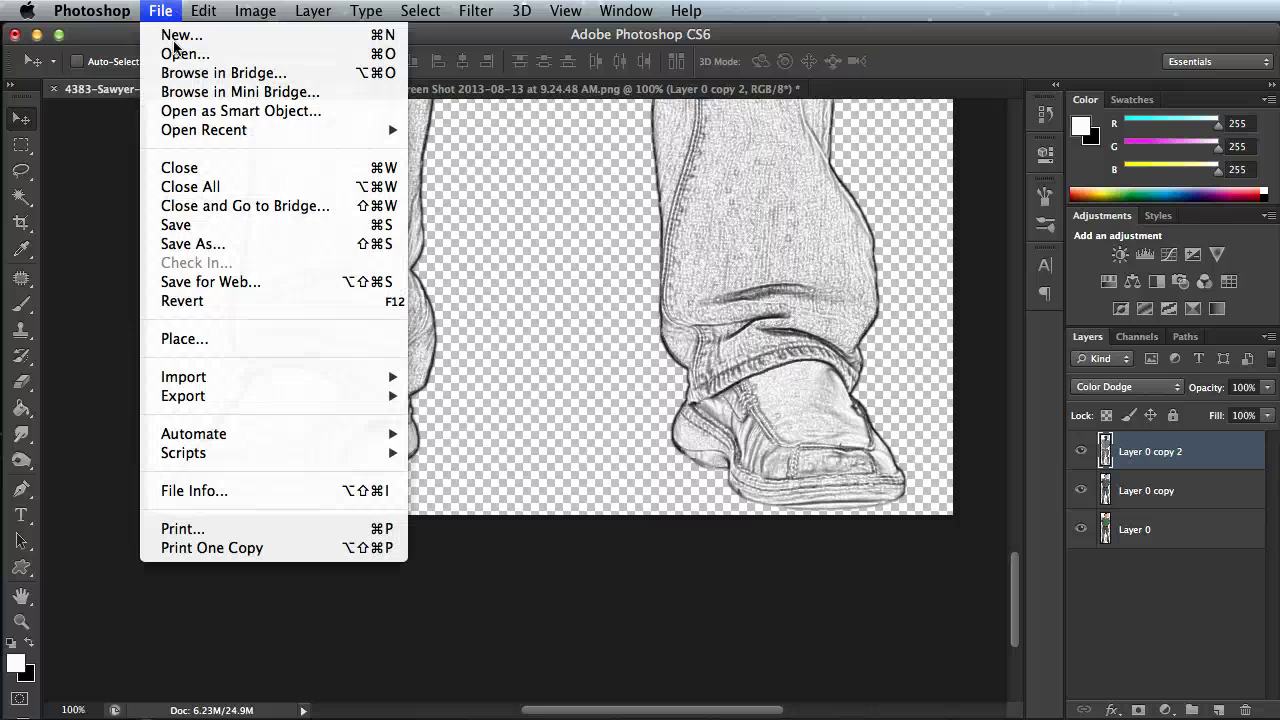
pyautogui.click(193, 243)
pyautogui.click(986, 597)
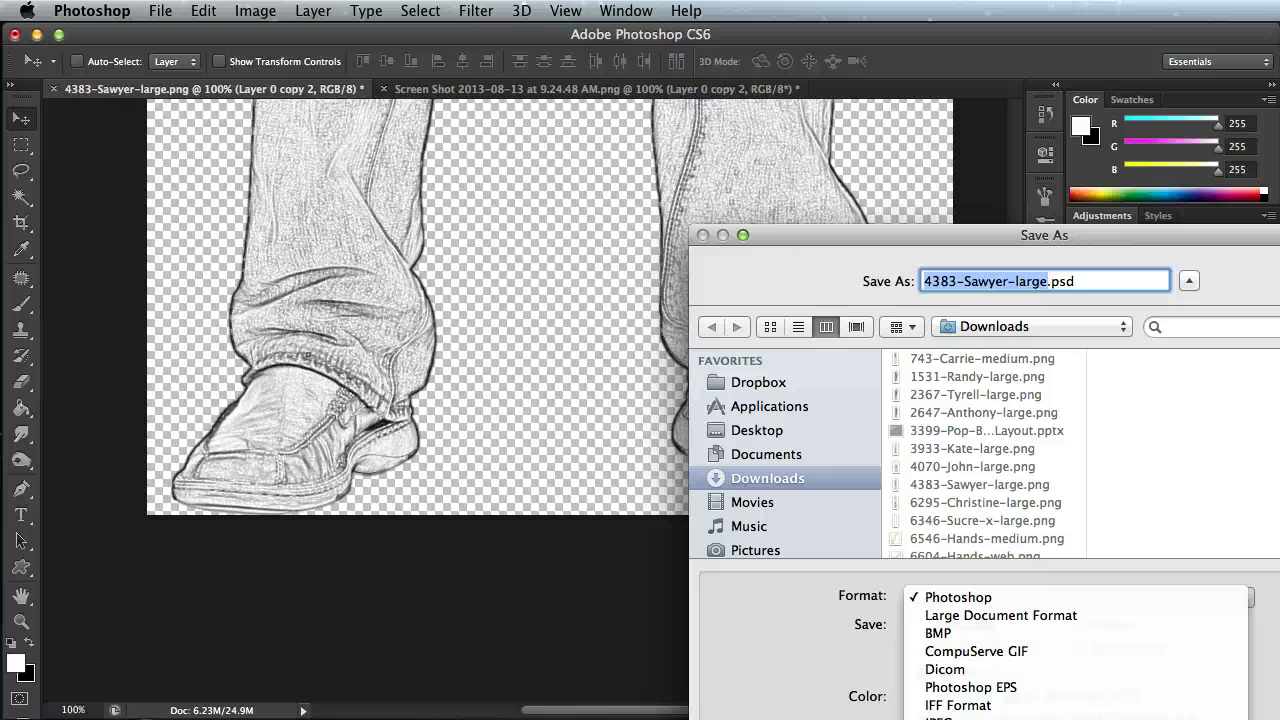
pyautogui.write('png')
pyautogui.press('Return')
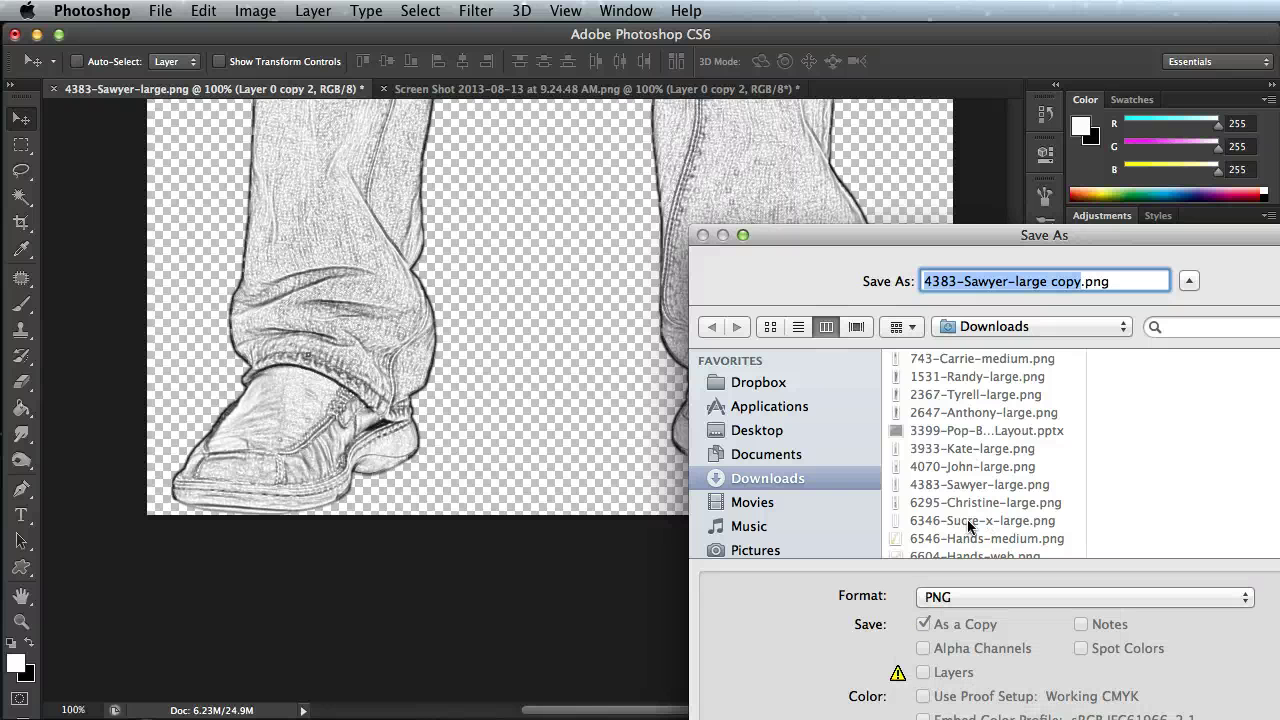
pyautogui.click(791, 431)
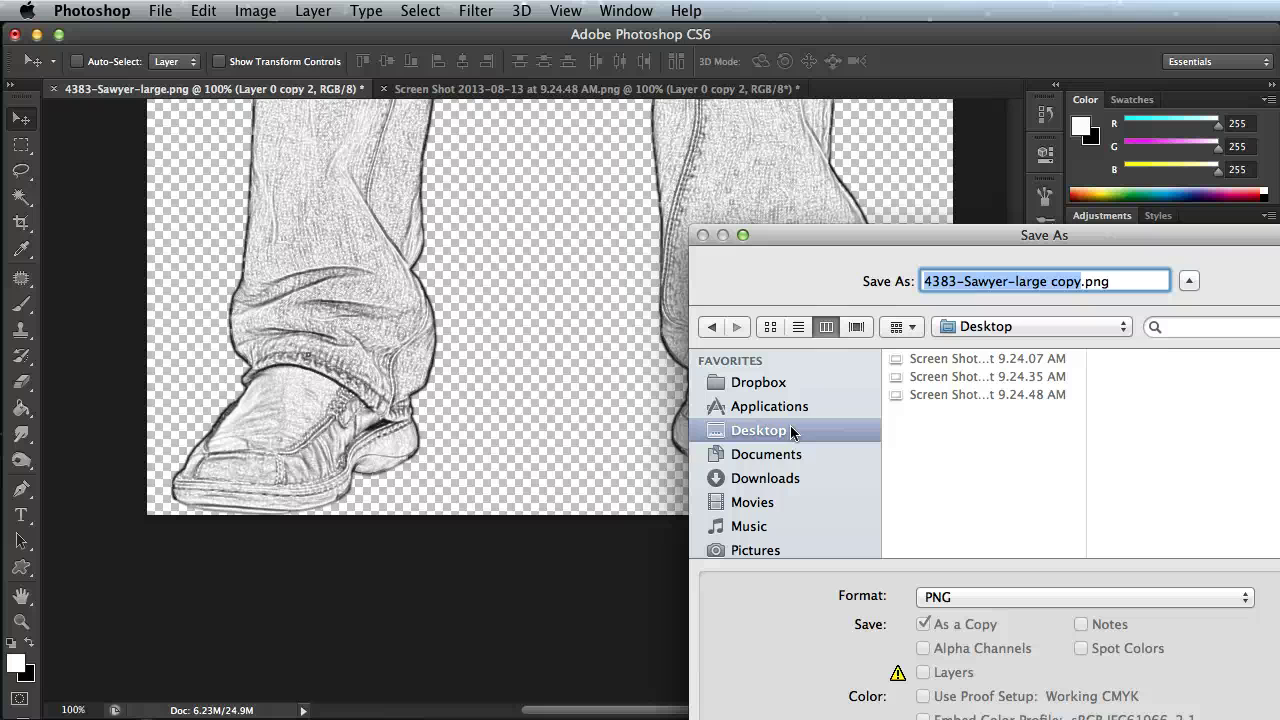
pyautogui.press('Return')
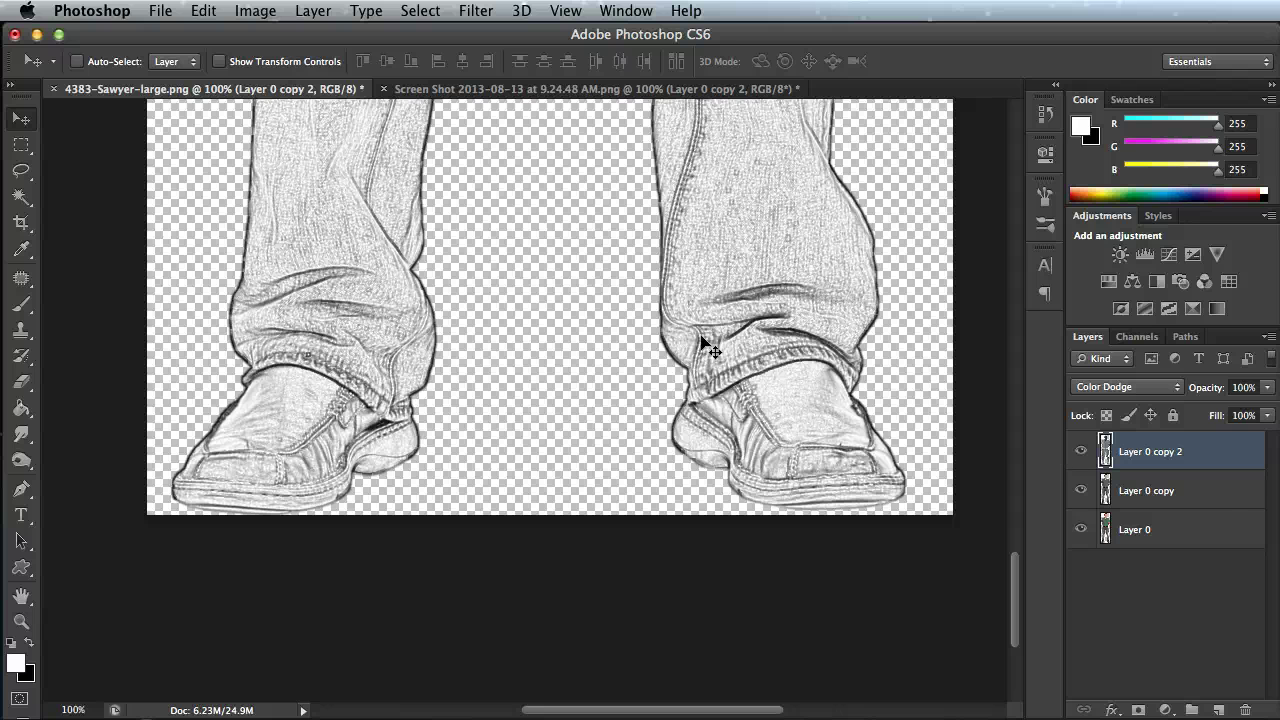
# Lower Layer 0 copy's opacity to about 50%, raise it to about 74%, then deselect layers.
pyautogui.click(1217, 492)
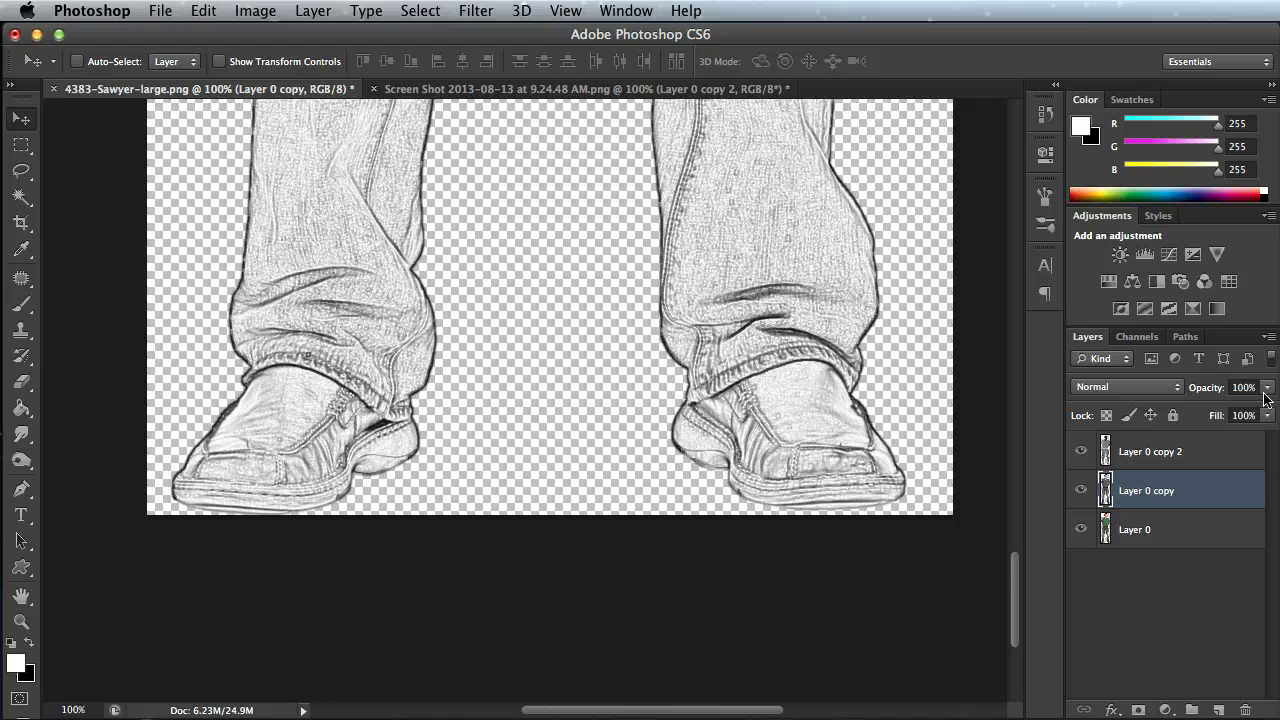
pyautogui.moveTo(1267, 390); pyautogui.dragTo(1222, 415)
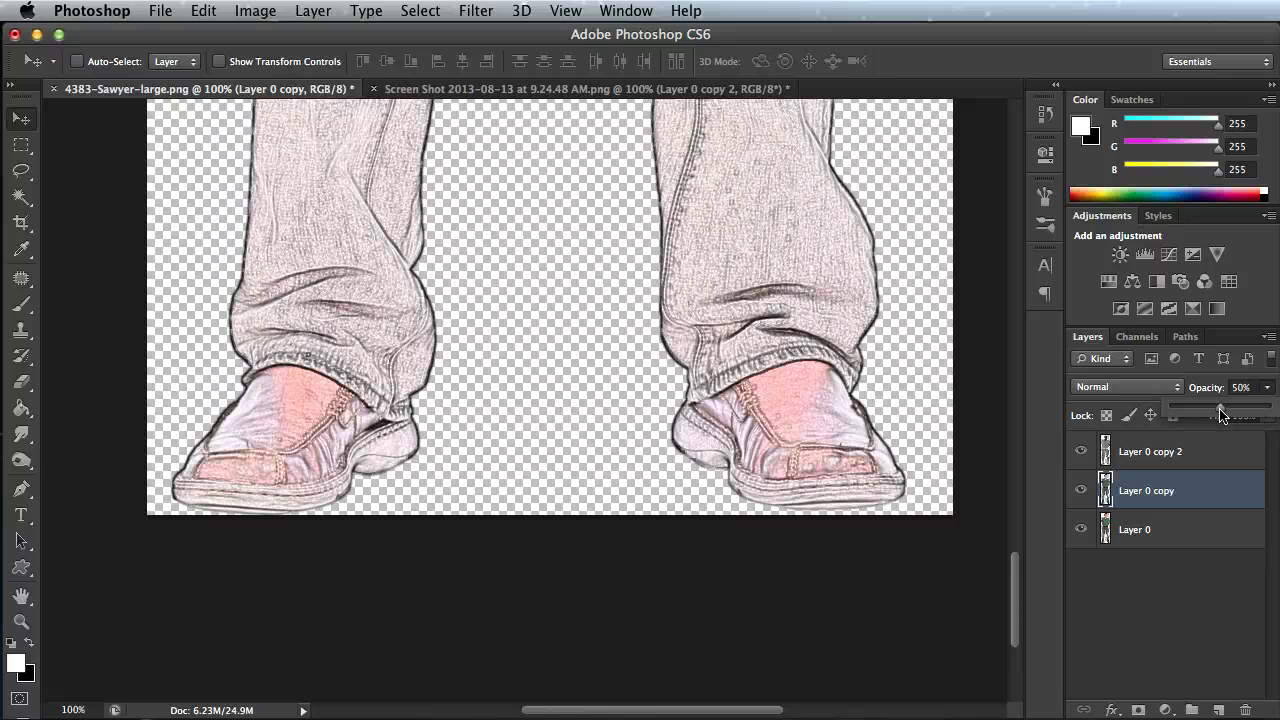
pyautogui.scroll(15, 874, 374)
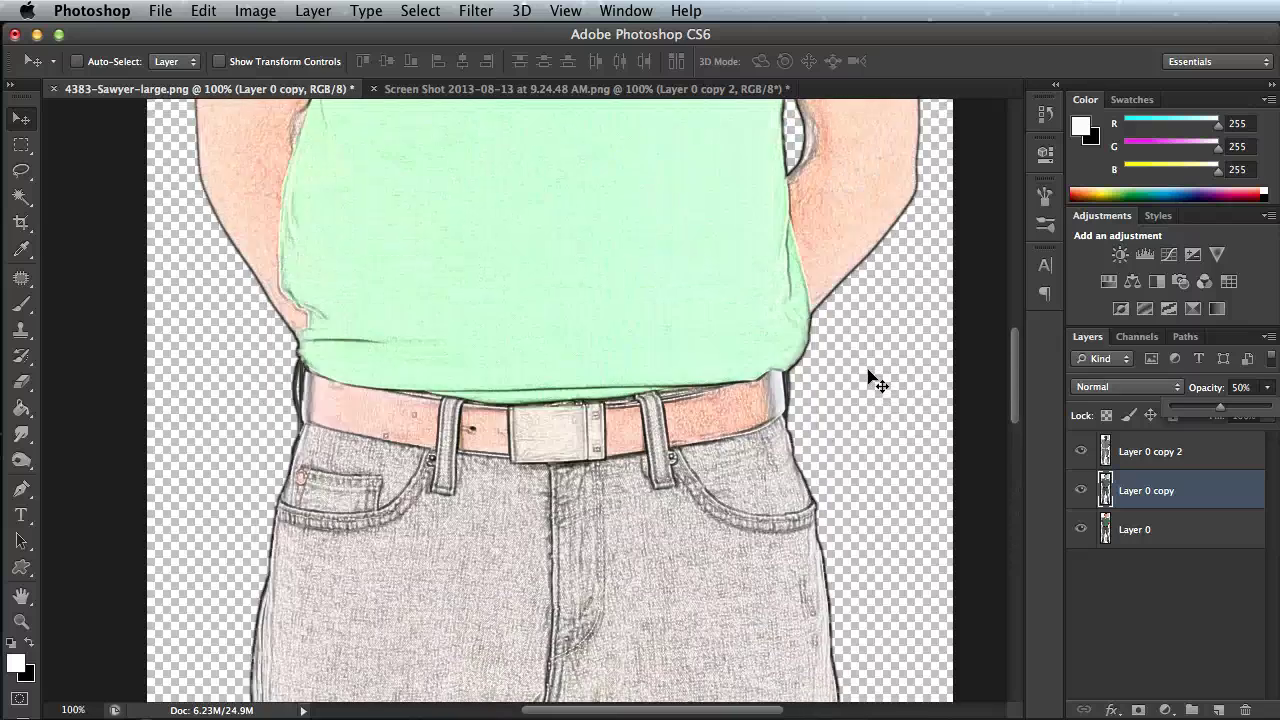
pyautogui.scroll(12, 874, 380)
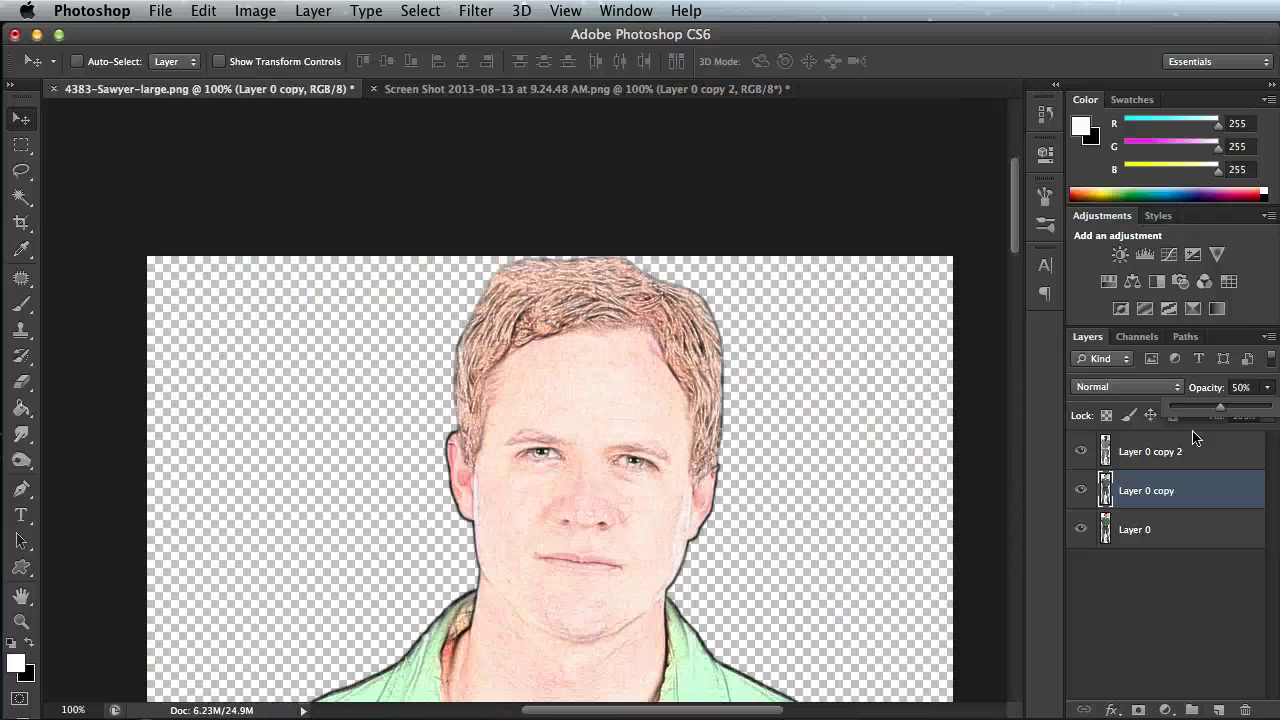
pyautogui.moveTo(1221, 412); pyautogui.dragTo(1249, 410)
pyautogui.scroll(-8, 609, 363)
pyautogui.click(1172, 592)
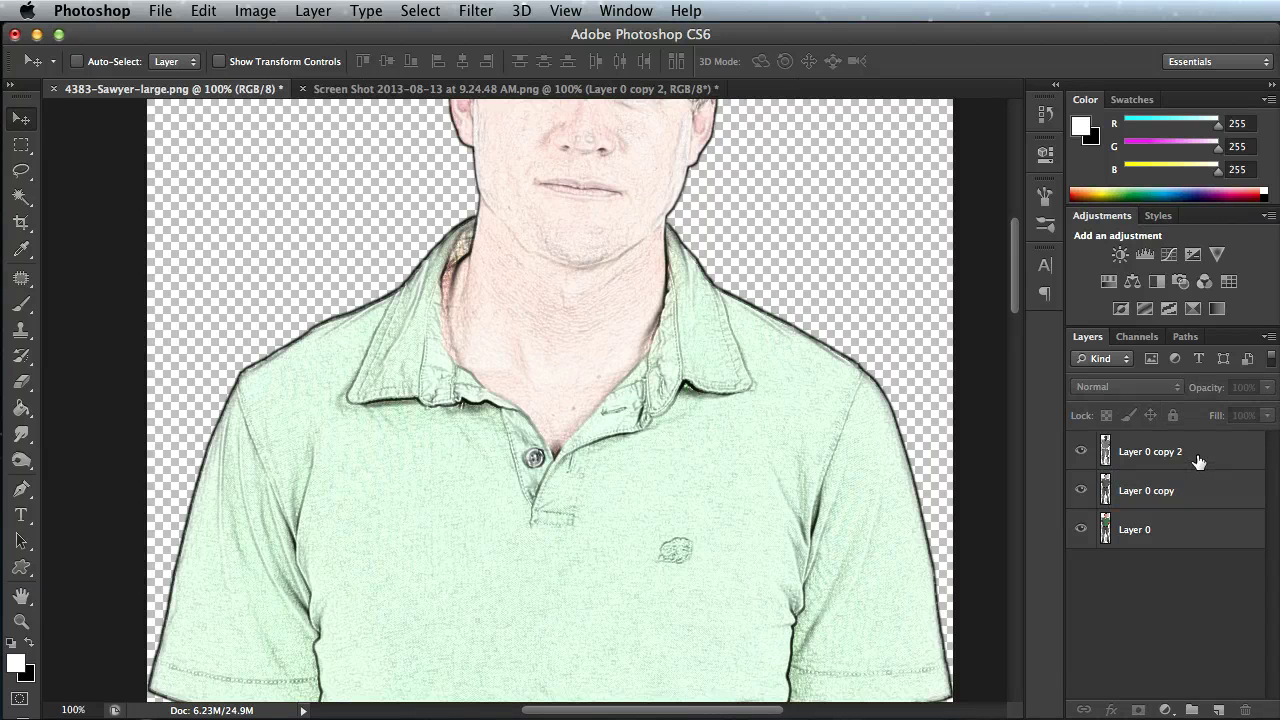
pyautogui.scroll(2, 775, 376)
pyautogui.scroll(5, 775, 376)
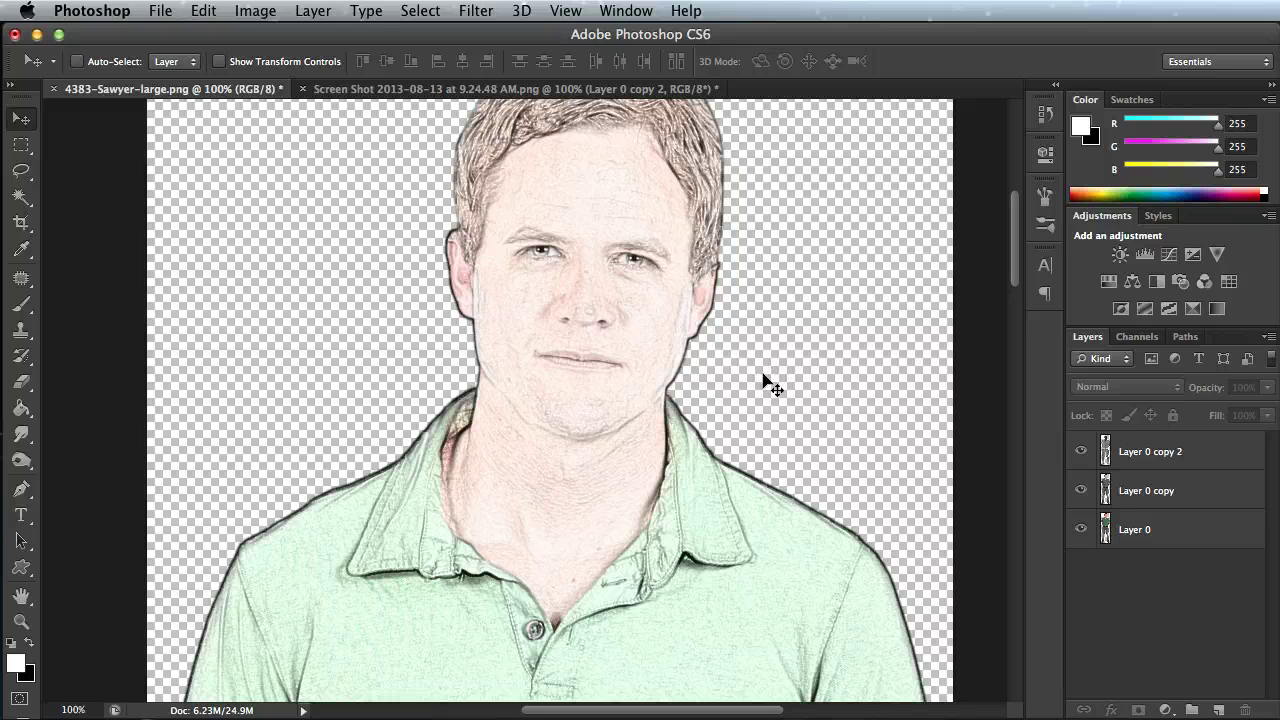
# In the Screen Shot slide document, zoom out and move the sketched man down and right.
pyautogui.click(497, 92)
pyautogui.press('z')
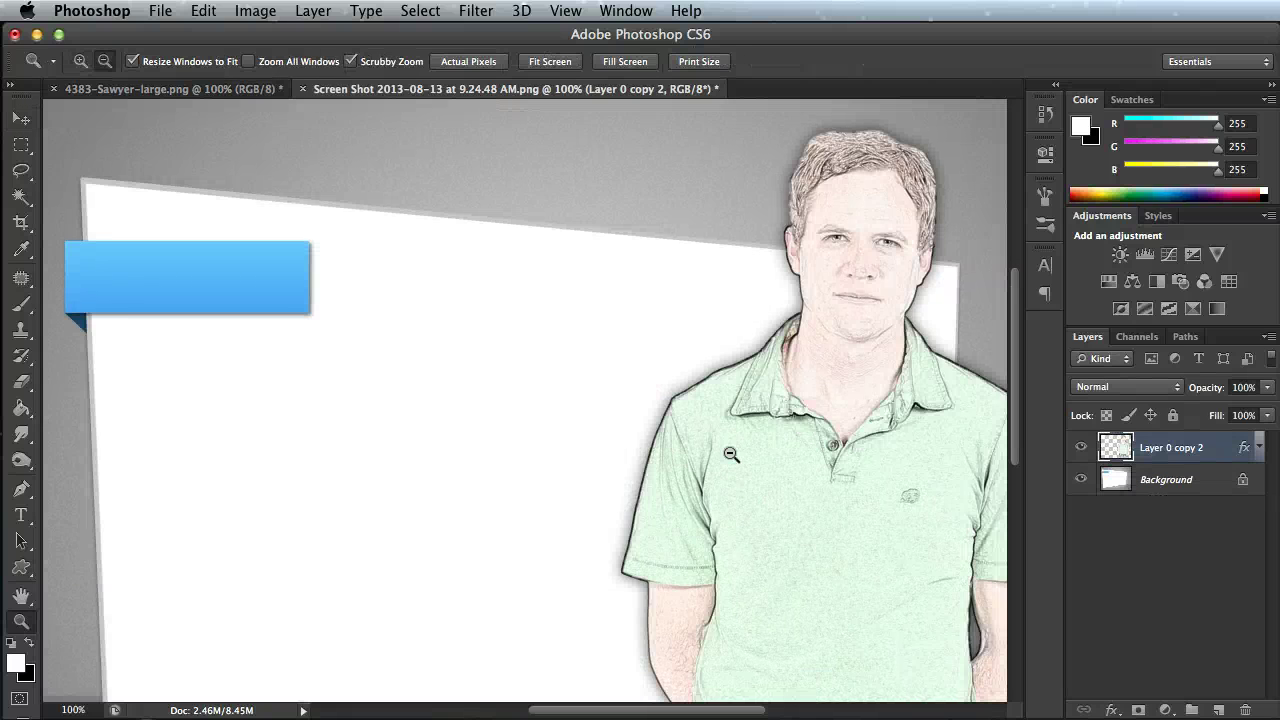
pyautogui.keyDown('alt'); pyautogui.click(731, 454); pyautogui.keyUp('alt')
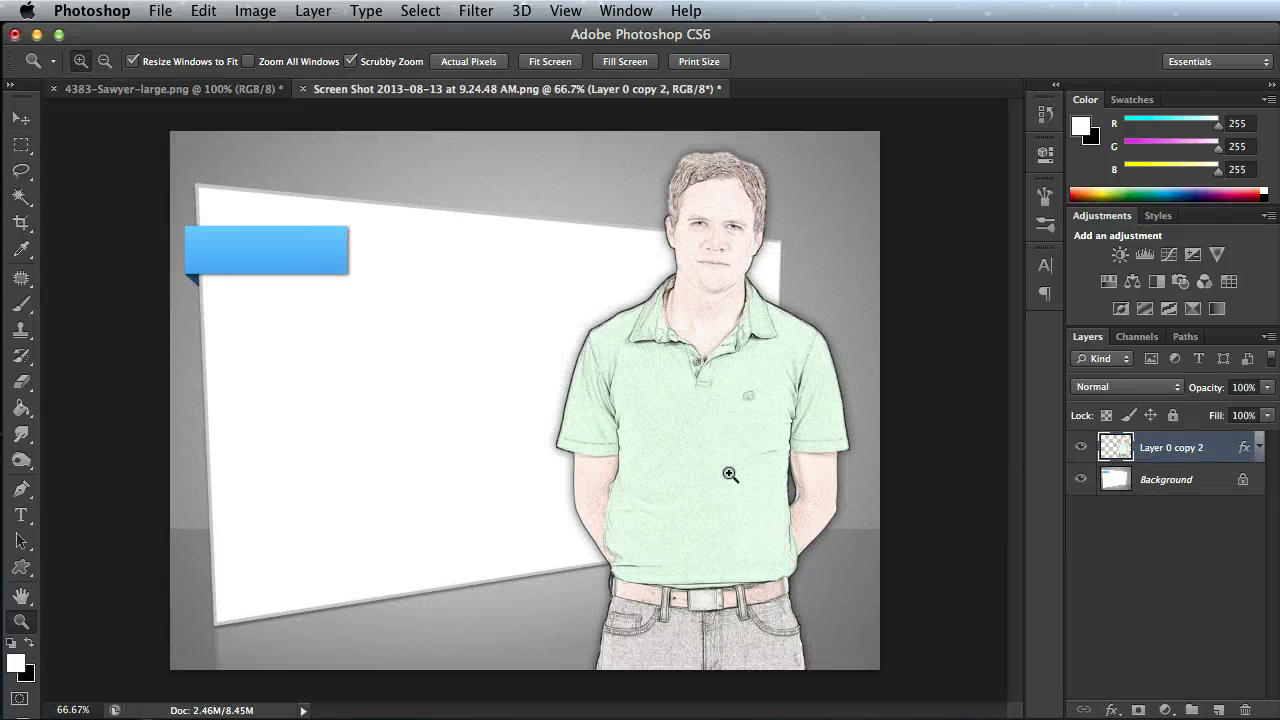
pyautogui.press('v')
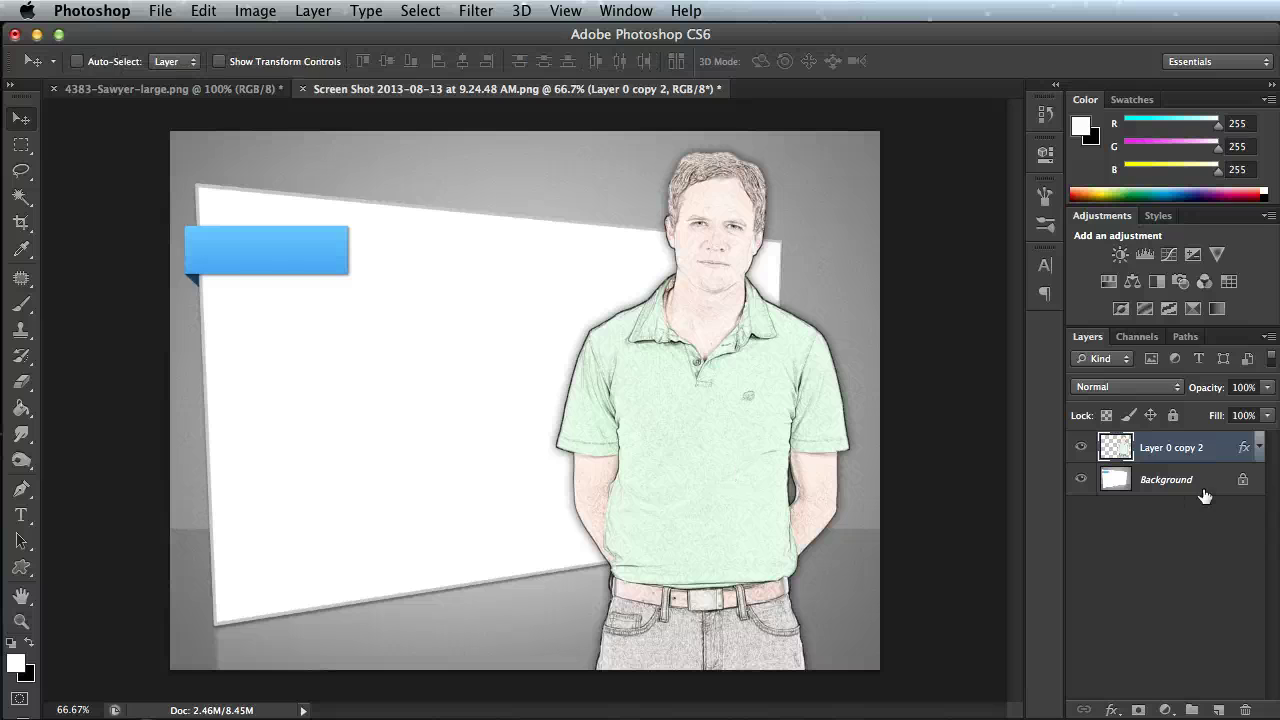
pyautogui.moveTo(726, 342); pyautogui.dragTo(750, 521)
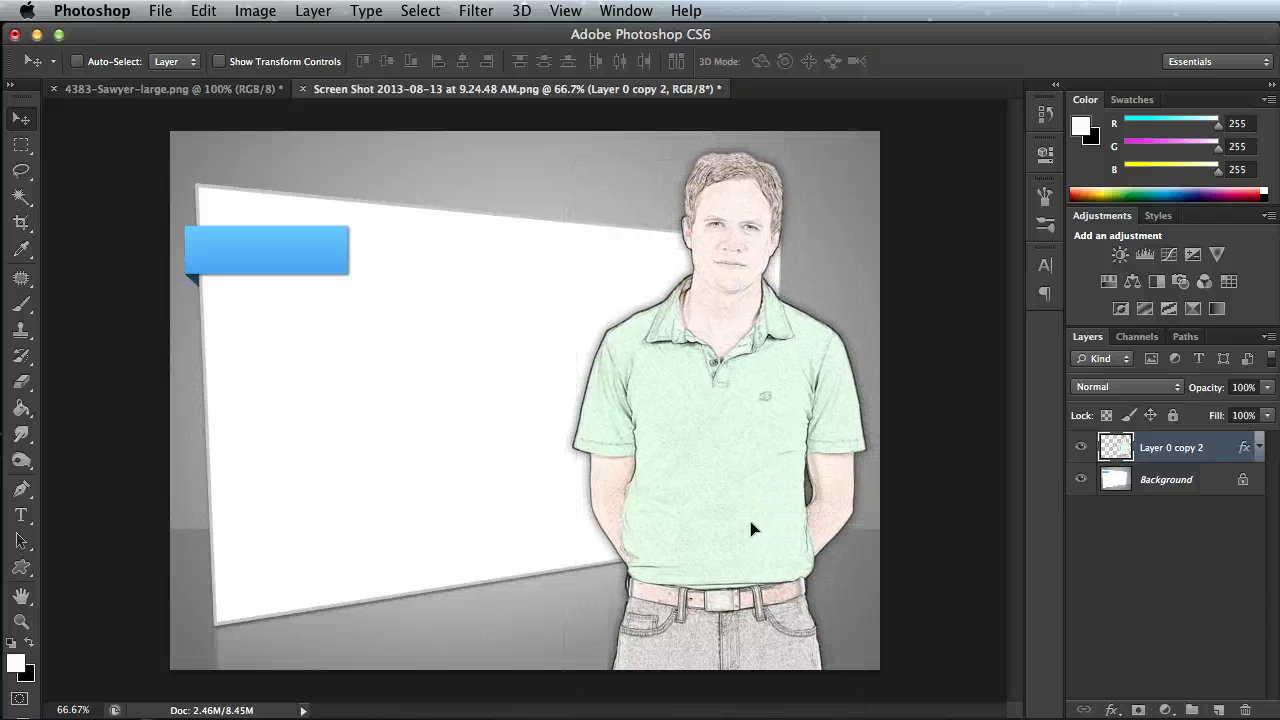